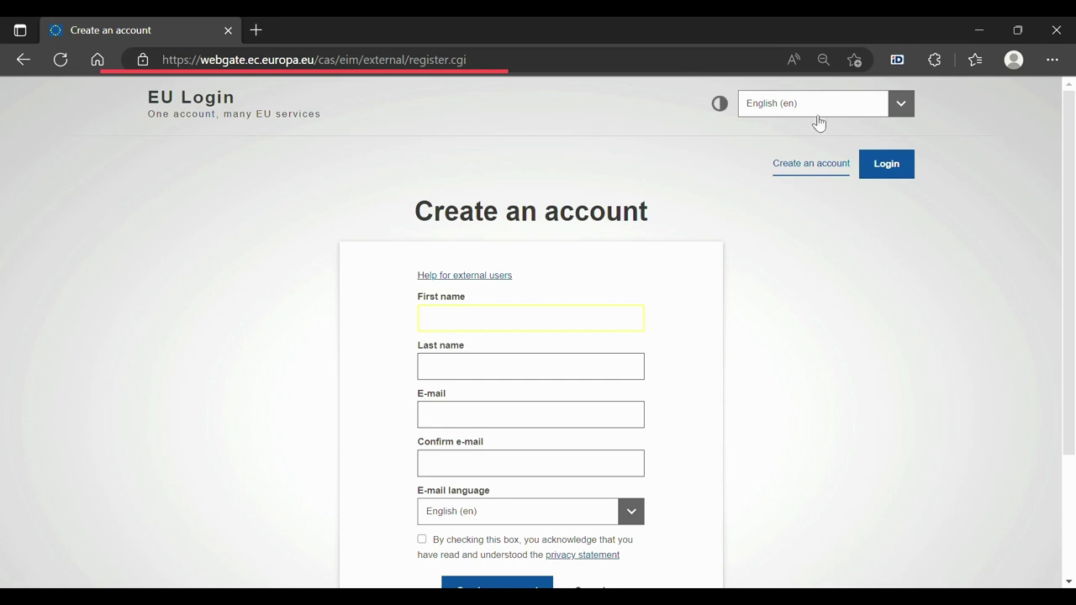
Switch the EU Login form to Estonian (eesti) and fill in first name, last name and e-mail twice.
{"action": "left_click", "coordinate": [897, 102]}
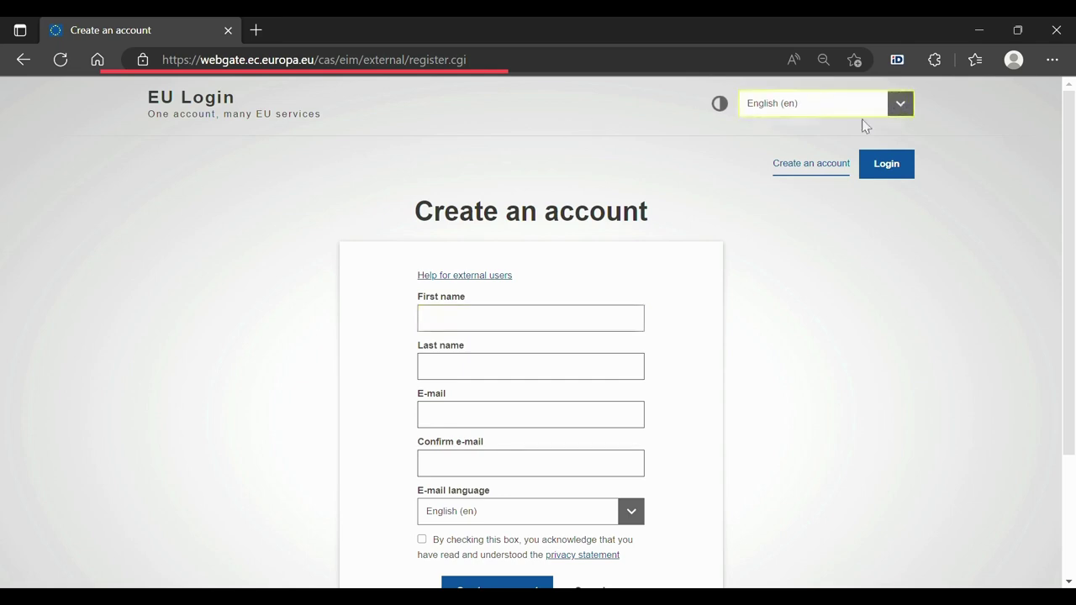
{"action": "key", "text": "Up"}
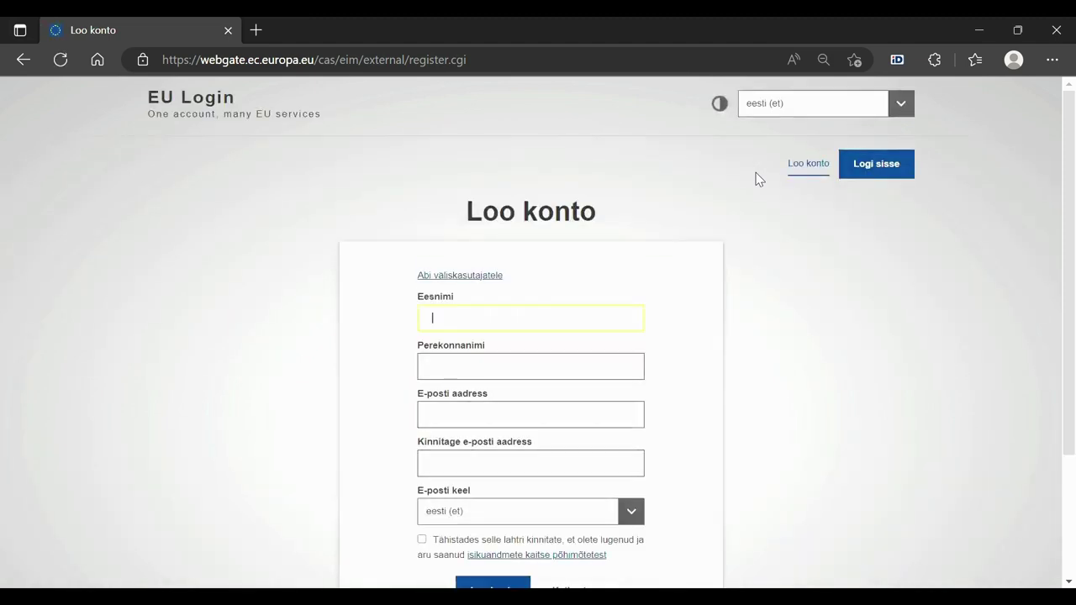
{"action": "key", "text": "Tab"}
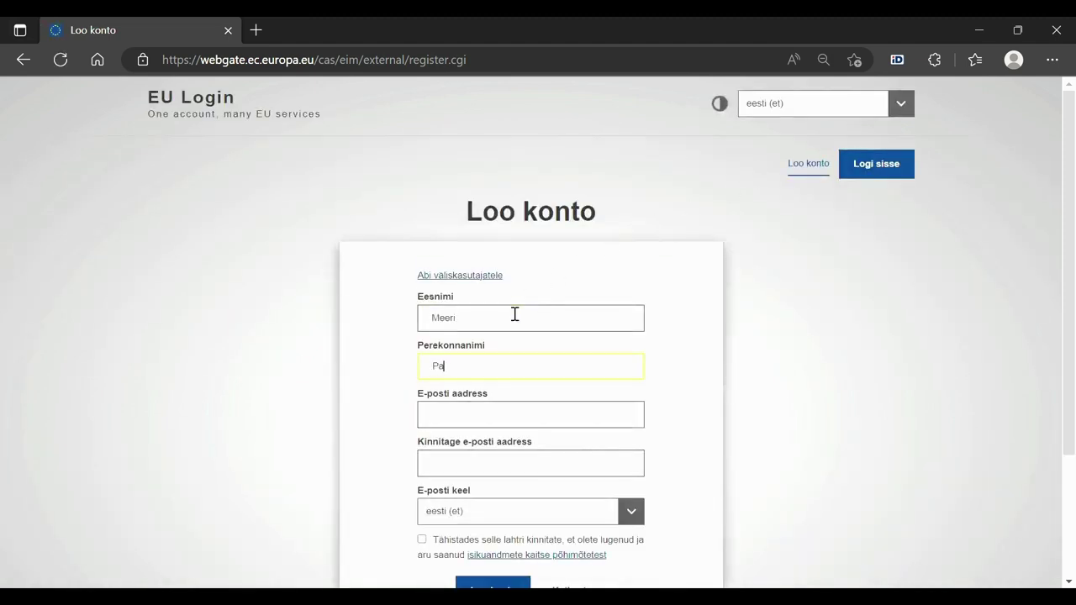
{"action": "key", "text": "Tab"}
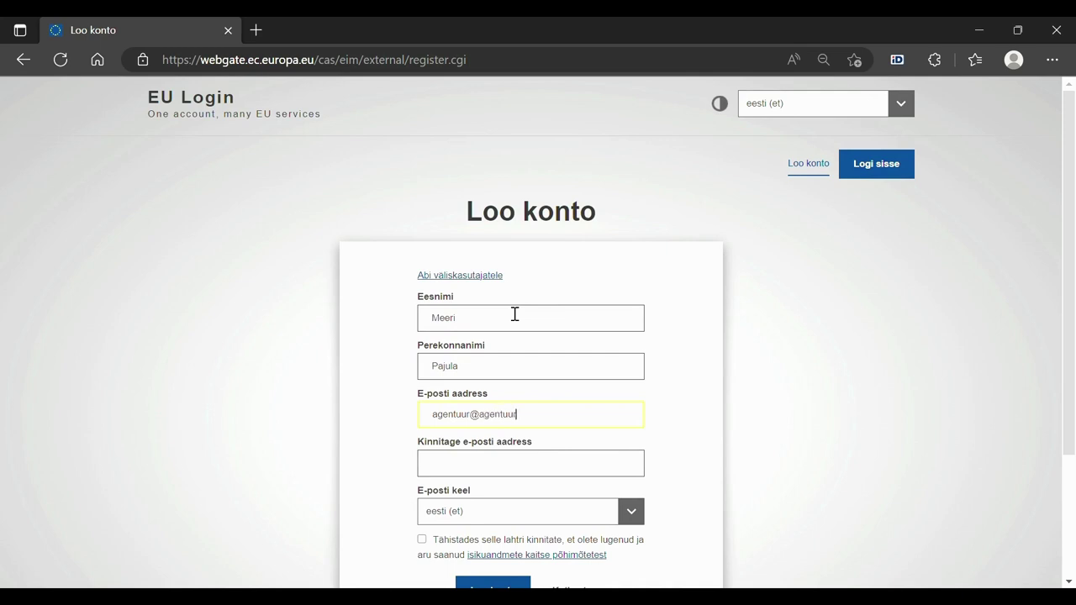
{"action": "key", "text": "Tab"}
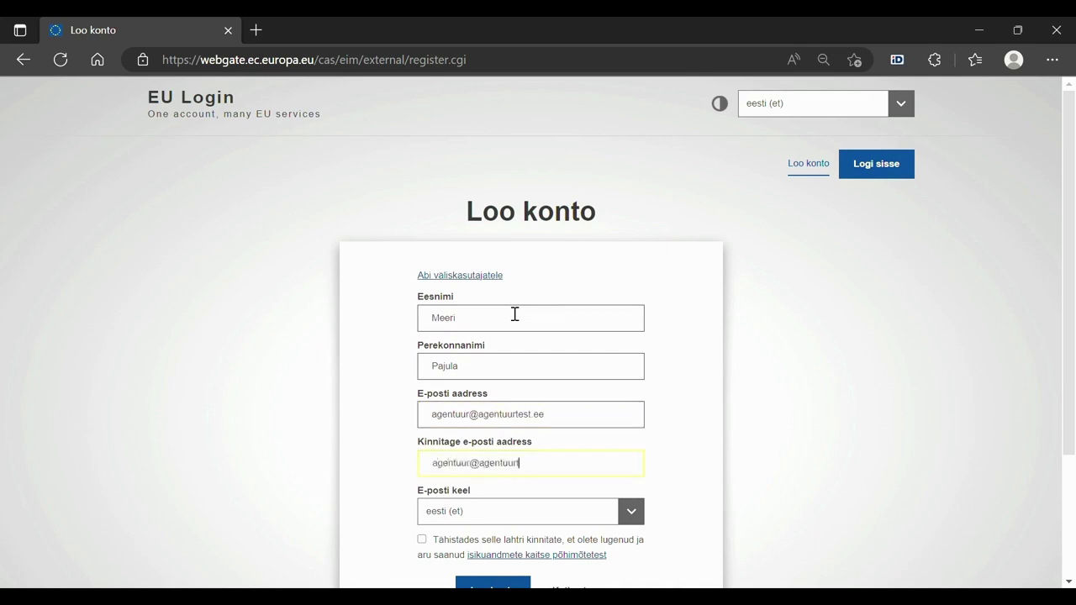
Acknowledge the privacy statement and submit the new account request with Loo konto.
{"action": "scroll", "coordinate": [627, 528], "scroll_direction": "down", "scroll_amount": 1}
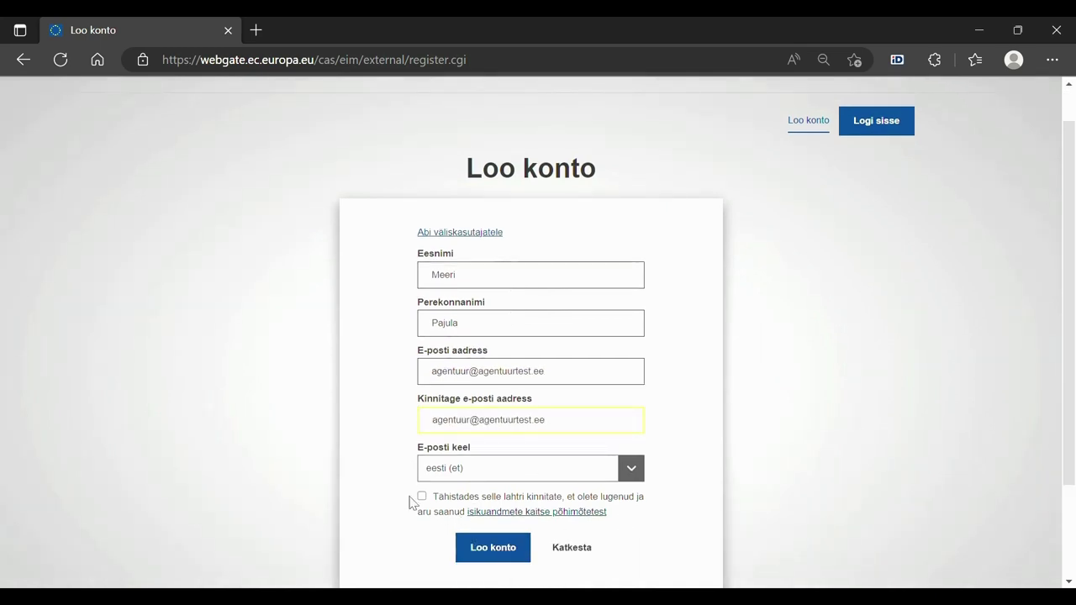
{"action": "left_click", "coordinate": [421, 498]}
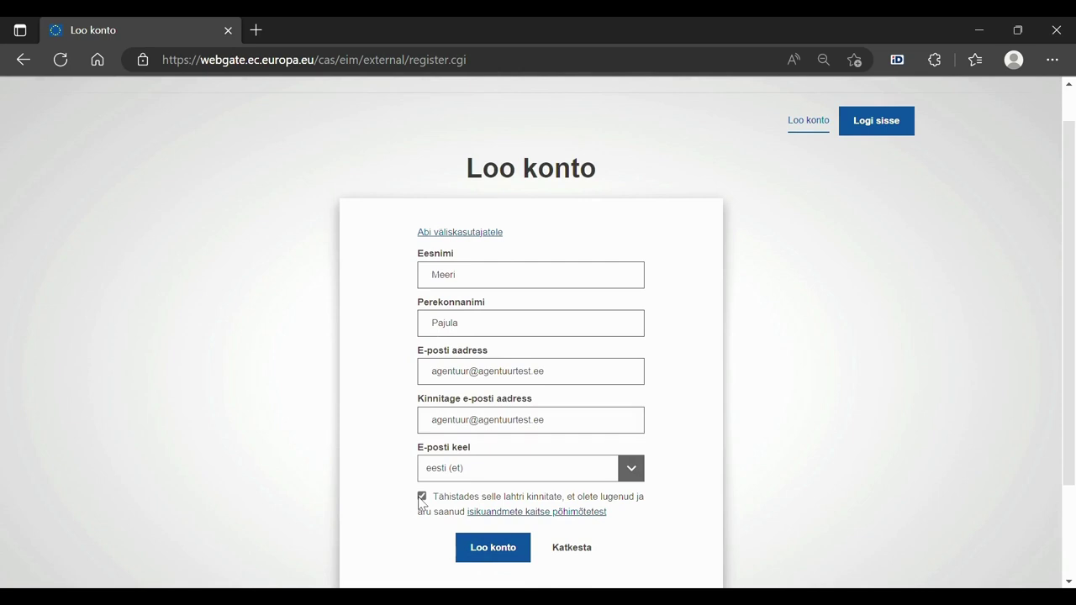
{"action": "left_click", "coordinate": [494, 551]}
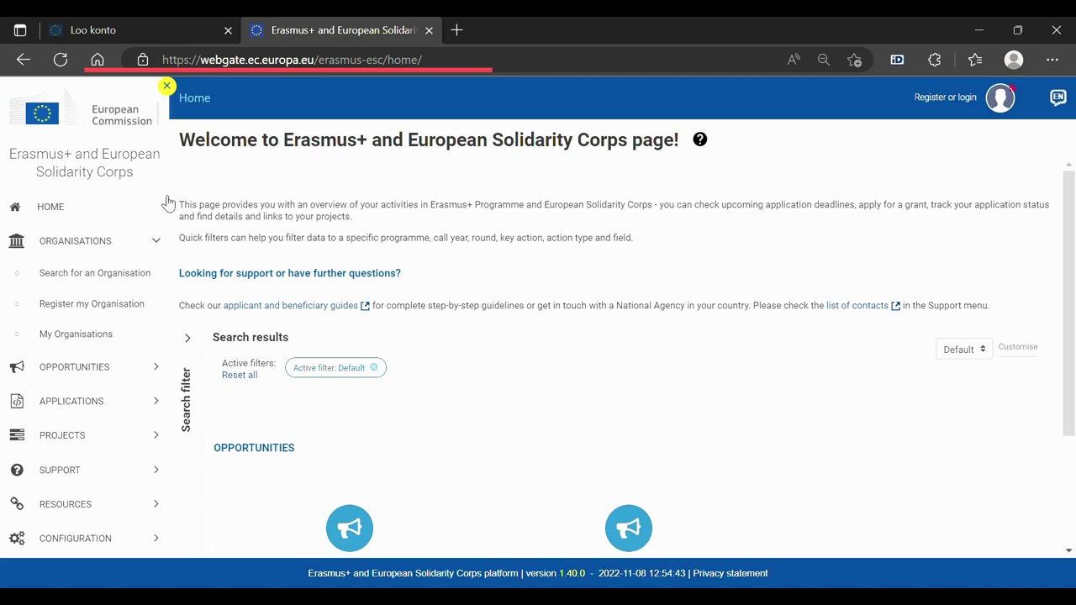
From Register my Organisation, search existing organisations for 'sana demo'.
{"action": "left_click", "coordinate": [95, 308]}
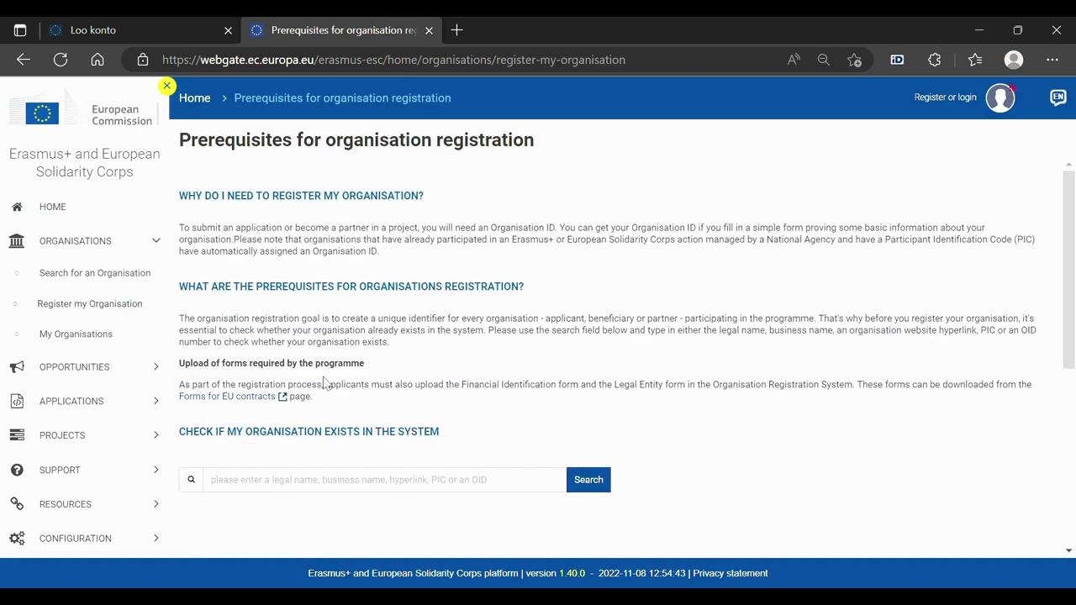
{"action": "scroll", "coordinate": [327, 383], "scroll_direction": "down", "scroll_amount": 1}
{"action": "left_click", "coordinate": [300, 409]}
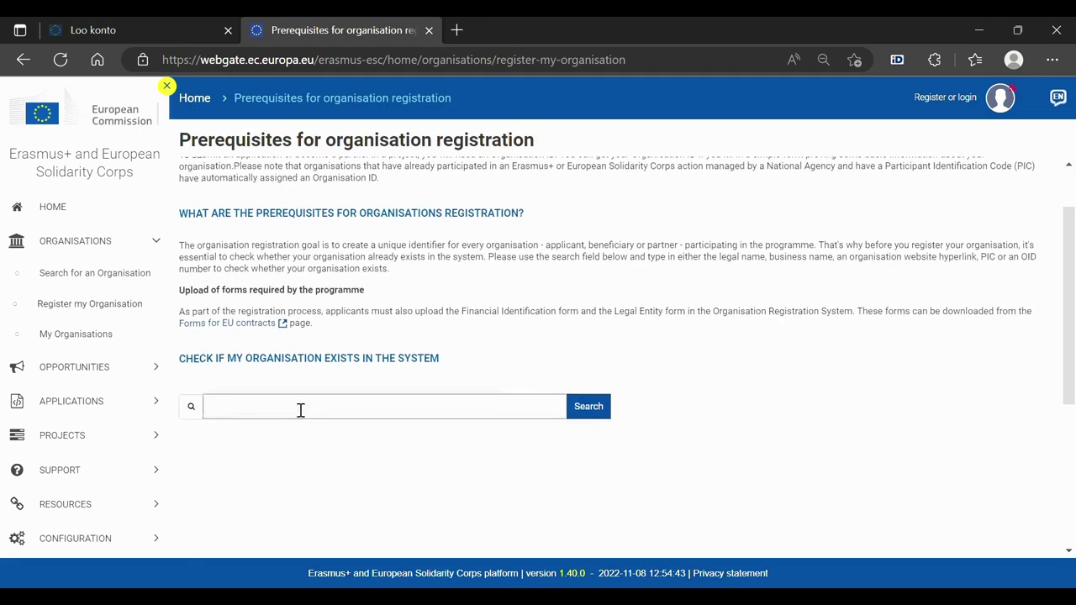
{"action": "type", "text": "sana"}
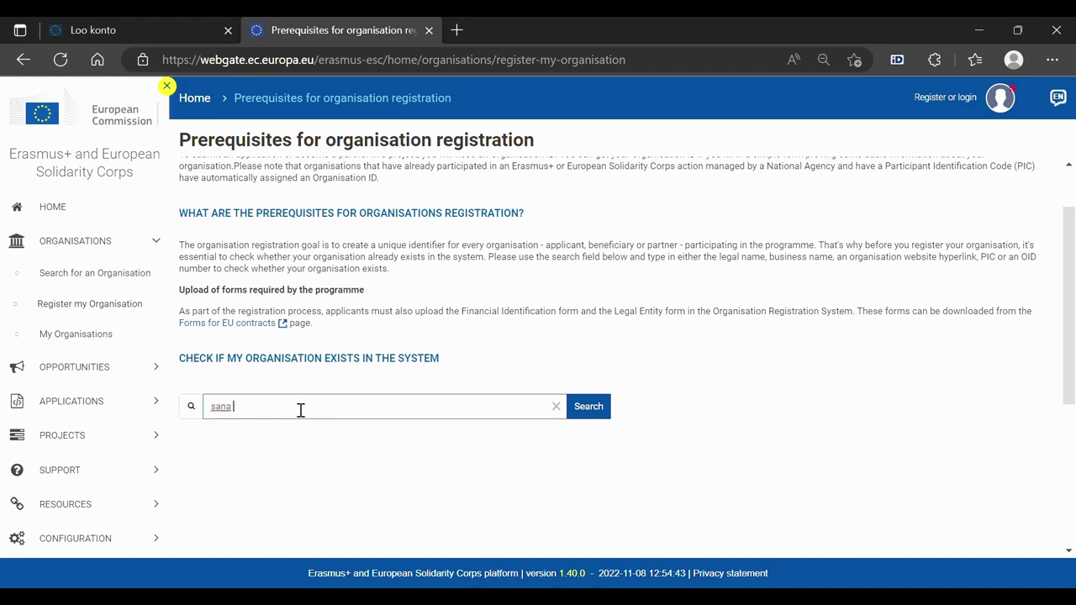
{"action": "type", "text": " demo"}
{"action": "key", "text": "Return"}
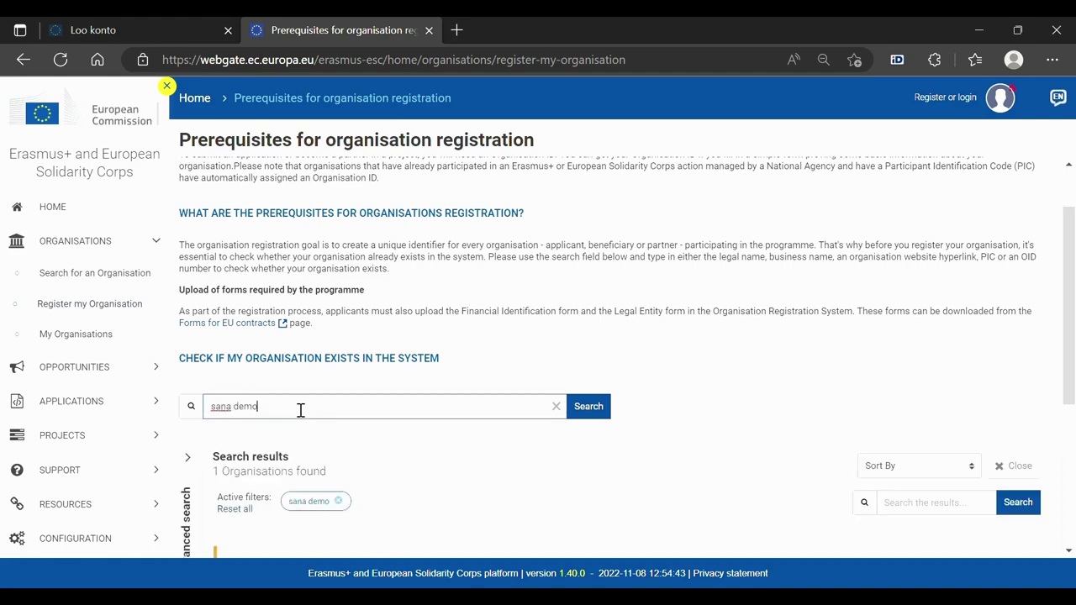
Check the found organisation's ID, then start registering a new organisation.
{"action": "scroll", "coordinate": [300, 409], "scroll_direction": "down", "scroll_amount": 3}
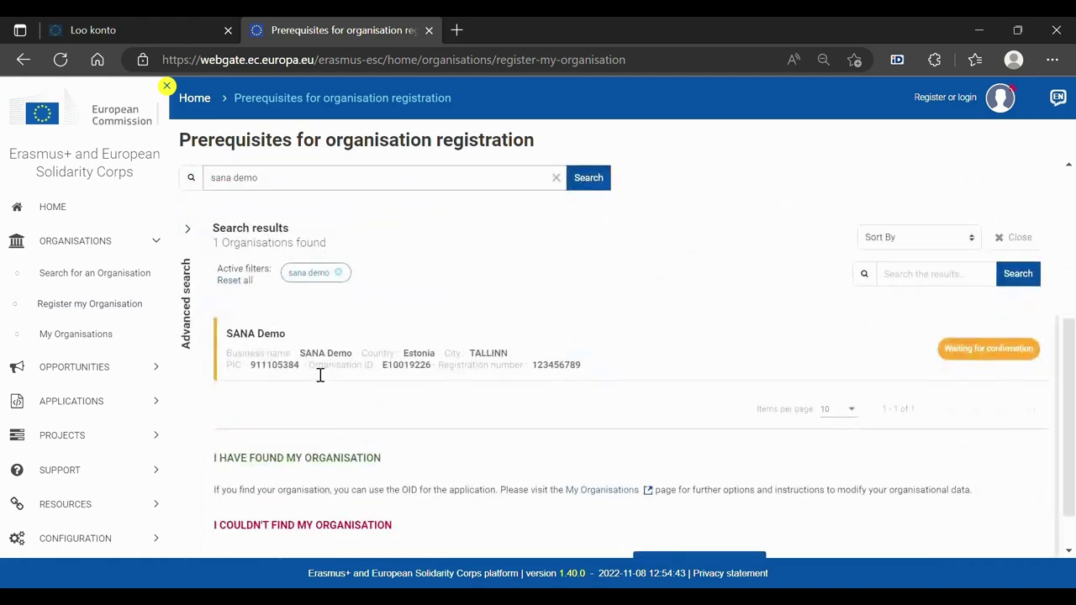
{"action": "left_click_drag", "start_coordinate": [309, 369], "coordinate": [434, 378]}
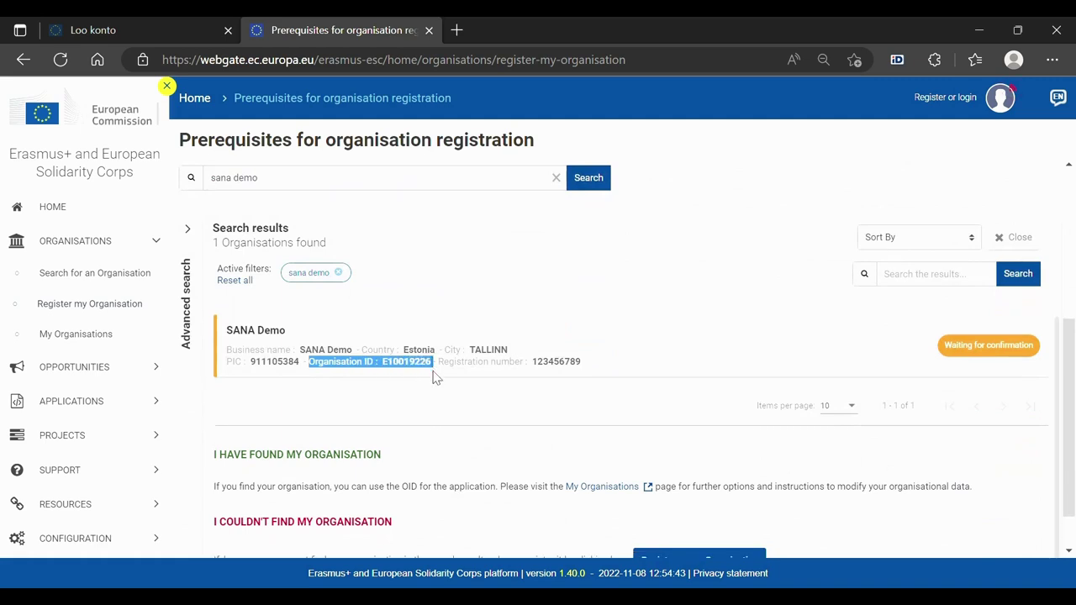
{"action": "left_click", "coordinate": [440, 444]}
{"action": "scroll", "coordinate": [439, 445], "scroll_direction": "down", "scroll_amount": 2}
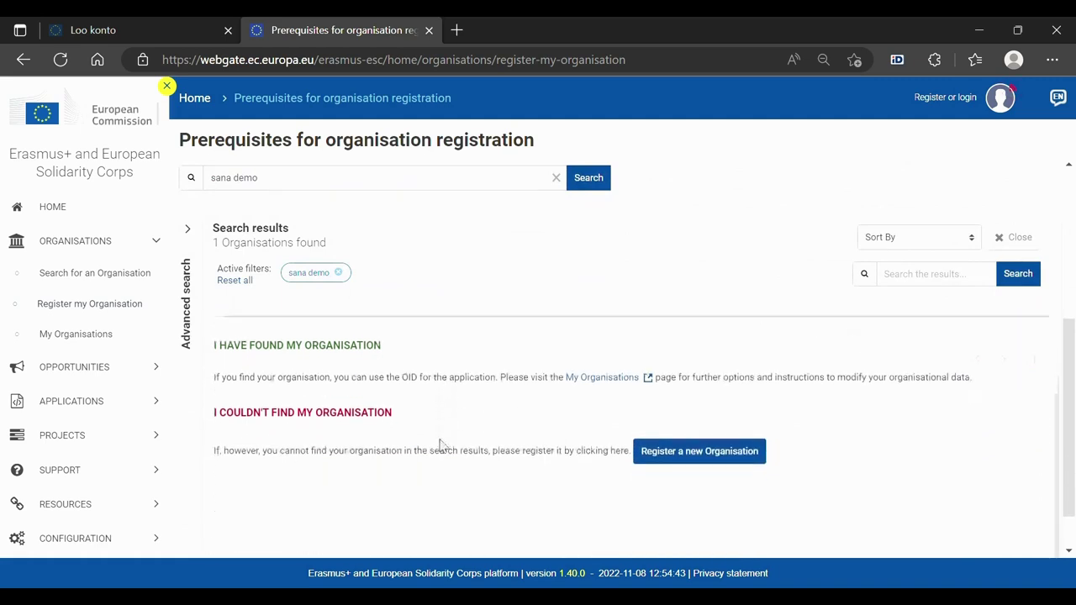
{"action": "left_click", "coordinate": [679, 453]}
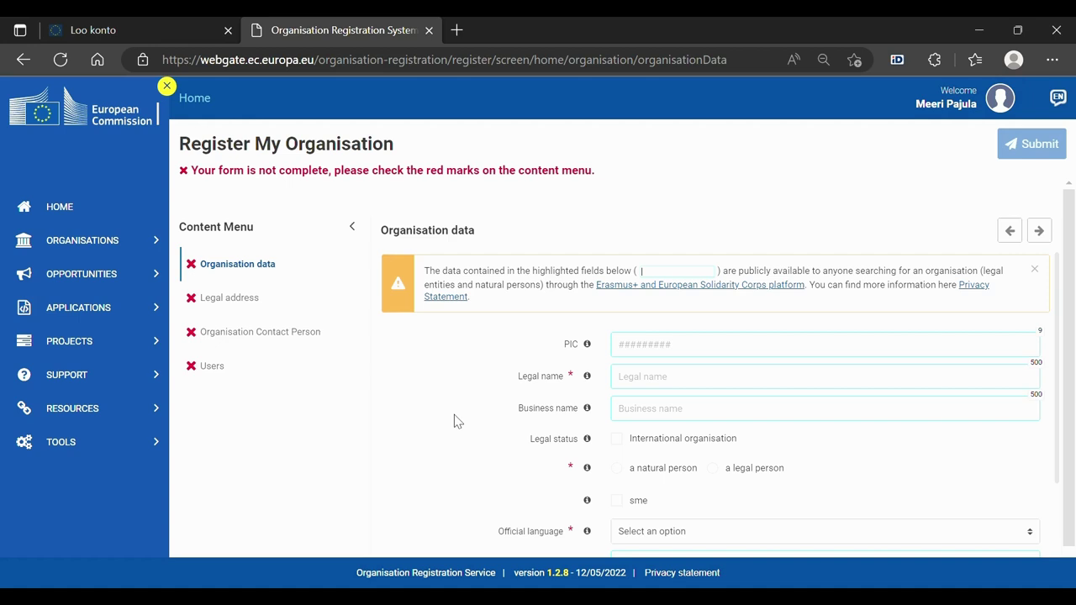
Enter organisation data: legal name 'Sana Demo 2', legal person, non-profit, public body, Estonian, VAT not applicable.
{"action": "left_click", "coordinate": [700, 385]}
{"action": "type", "text": "Sana "}
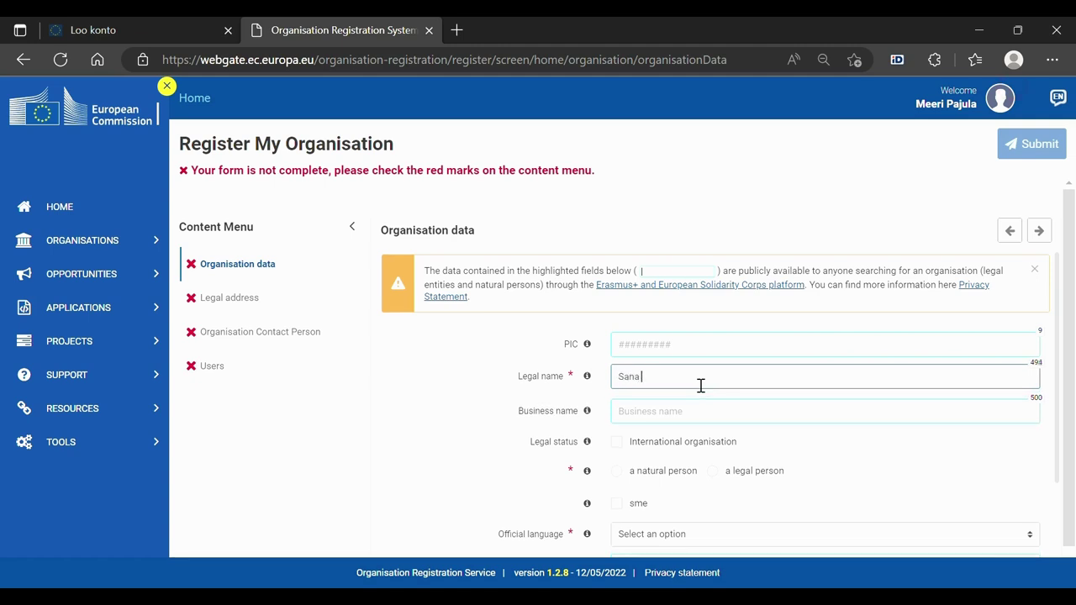
{"action": "type", "text": "Demo 2"}
{"action": "left_click", "coordinate": [713, 470]}
{"action": "scroll", "coordinate": [716, 413], "scroll_direction": "down", "scroll_amount": 2}
{"action": "left_click", "coordinate": [620, 395]}
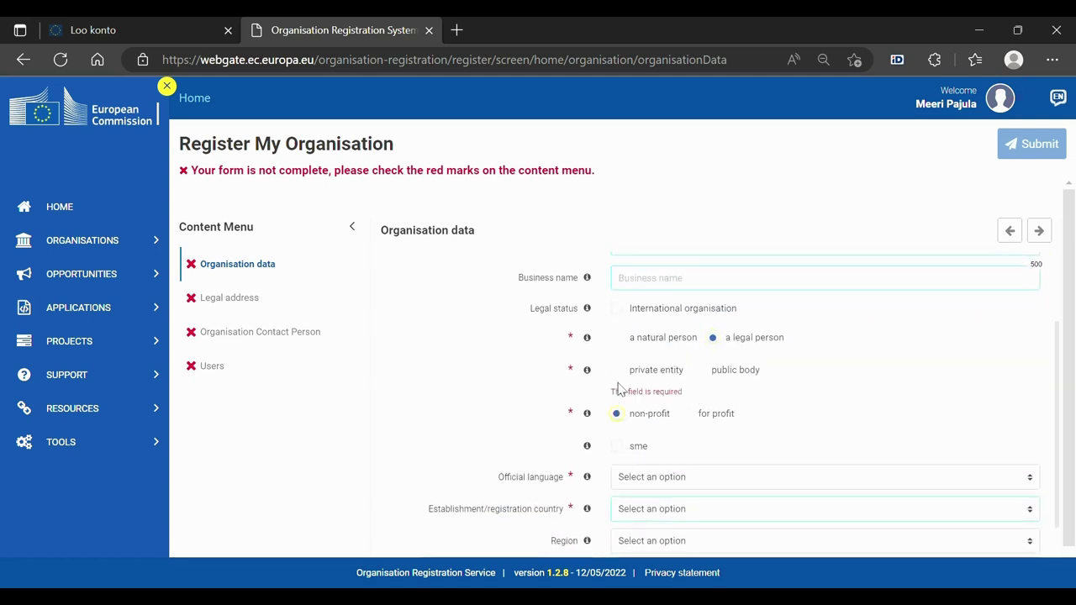
{"action": "left_click", "coordinate": [704, 353]}
{"action": "scroll", "coordinate": [679, 392], "scroll_direction": "down", "scroll_amount": 1}
{"action": "left_click", "coordinate": [679, 373]}
{"action": "scroll", "coordinate": [707, 412], "scroll_direction": "down", "scroll_amount": 2}
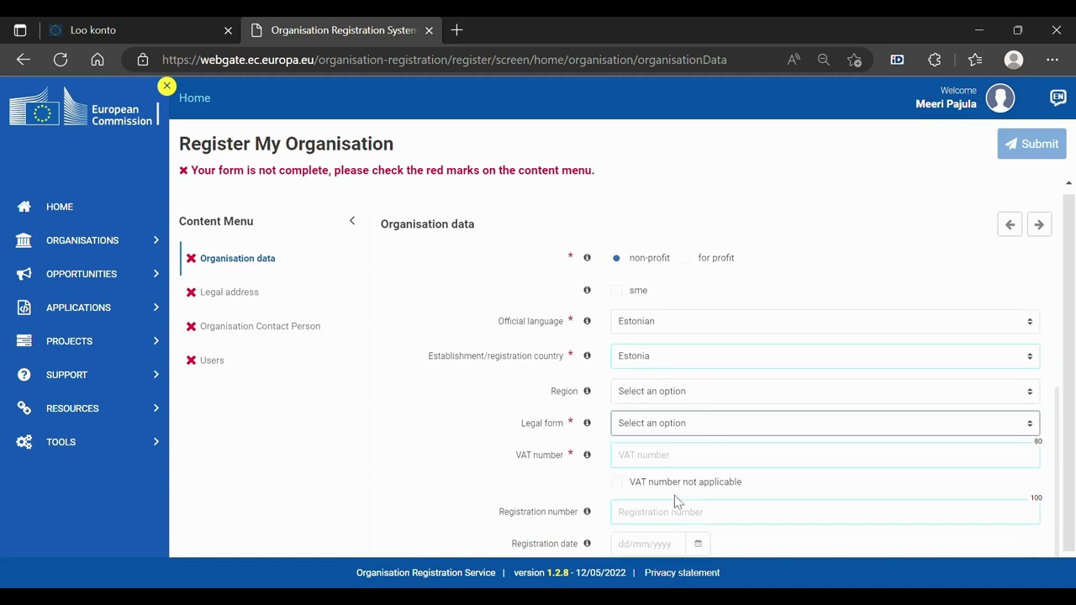
{"action": "scroll", "coordinate": [757, 454], "scroll_direction": "down", "scroll_amount": 2}
{"action": "left_click", "coordinate": [769, 416]}
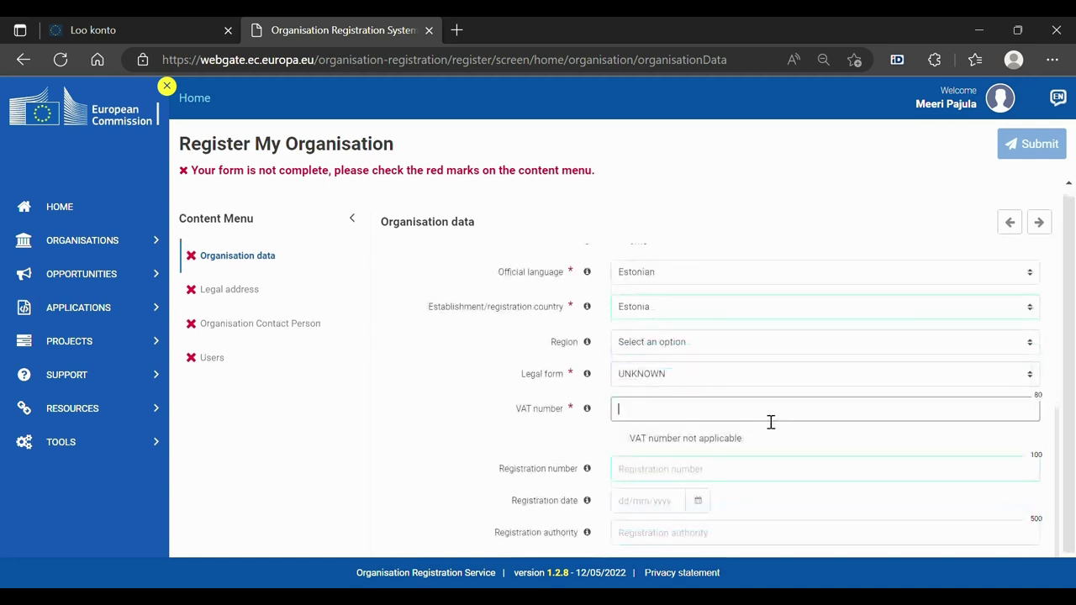
{"action": "left_click", "coordinate": [692, 435]}
Fill in the organisation's legal street address, city, postal code and main phone number.
{"action": "left_click", "coordinate": [672, 311]}
{"action": "left_click", "coordinate": [644, 346]}
{"action": "type", "text": "Tallinn"}
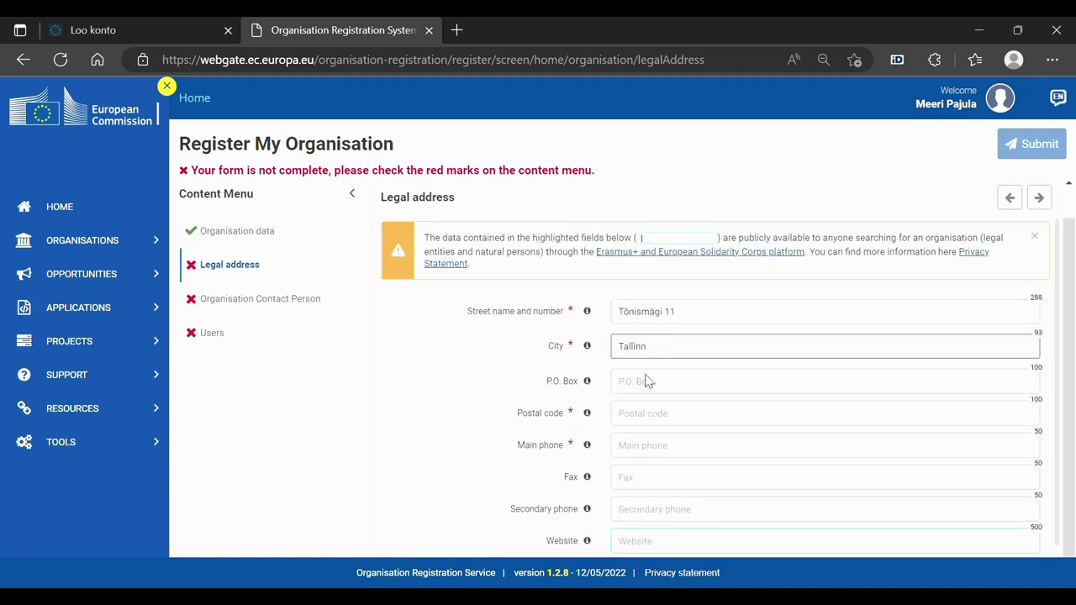
{"action": "left_click", "coordinate": [648, 413]}
{"action": "type", "text": "10119"}
{"action": "left_click", "coordinate": [654, 450]}
{"action": "type", "text": "+37255555555"}
In Contact Person, enter the contact's first name, last name, professional e-mail and phone number.
{"action": "left_click", "coordinate": [261, 298]}
{"action": "left_click", "coordinate": [647, 287]}
{"action": "left_click", "coordinate": [656, 319]}
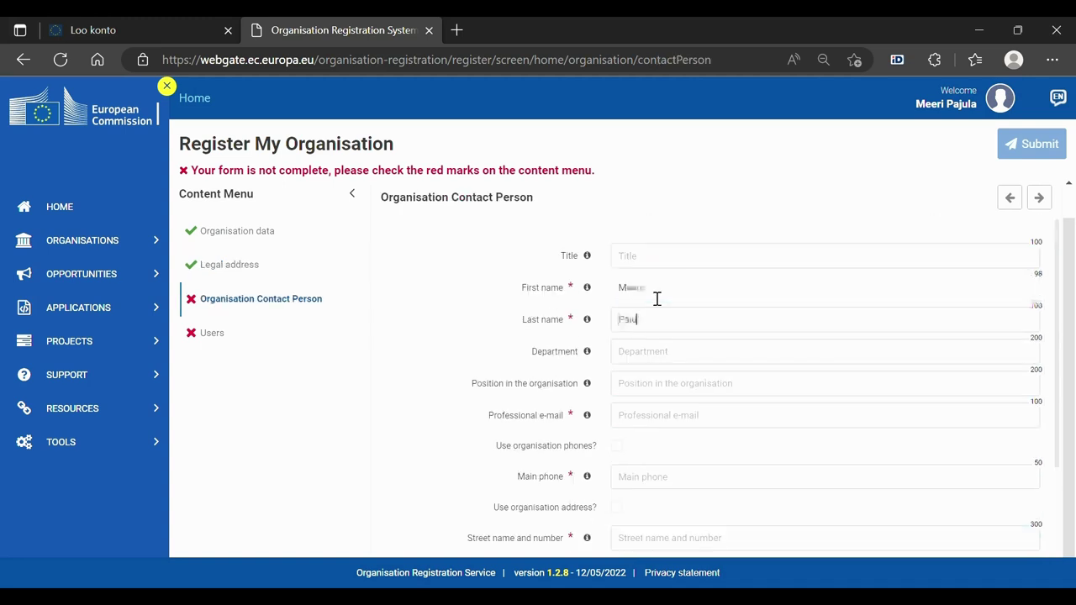
{"action": "left_click", "coordinate": [644, 420]}
{"action": "scroll", "coordinate": [661, 454], "scroll_direction": "down", "scroll_amount": 1}
{"action": "left_click", "coordinate": [660, 454]}
{"action": "type", "text": "+37255555555"}
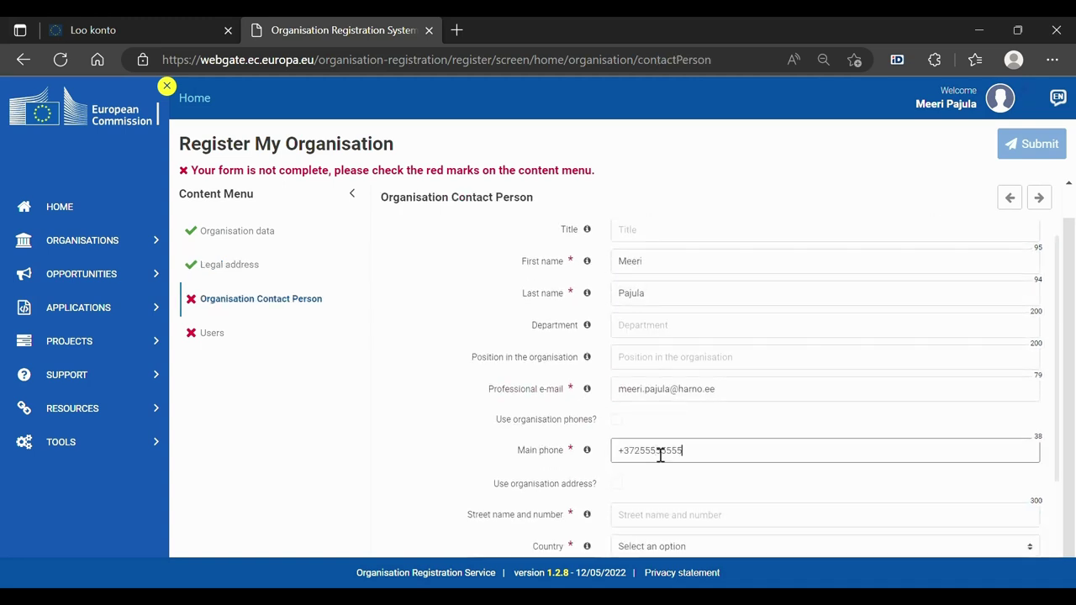
Fill in the contact person's street address, country Estonia, city and postal code.
{"action": "scroll", "coordinate": [661, 454], "scroll_direction": "down", "scroll_amount": 1}
{"action": "left_click", "coordinate": [648, 465]}
{"action": "scroll", "coordinate": [649, 471], "scroll_direction": "down", "scroll_amount": 1}
{"action": "left_click", "coordinate": [664, 510]}
{"action": "type", "text": "Tallinn"}
{"action": "left_click", "coordinate": [672, 446]}
{"action": "type", "text": "1"}
{"action": "left_click", "coordinate": [212, 333]}
In the Users section, enter 'Test' as the user's names and add their phone number.
{"action": "left_click", "coordinate": [647, 346]}
{"action": "type", "text": "Test"}
{"action": "left_click", "coordinate": [656, 379]}
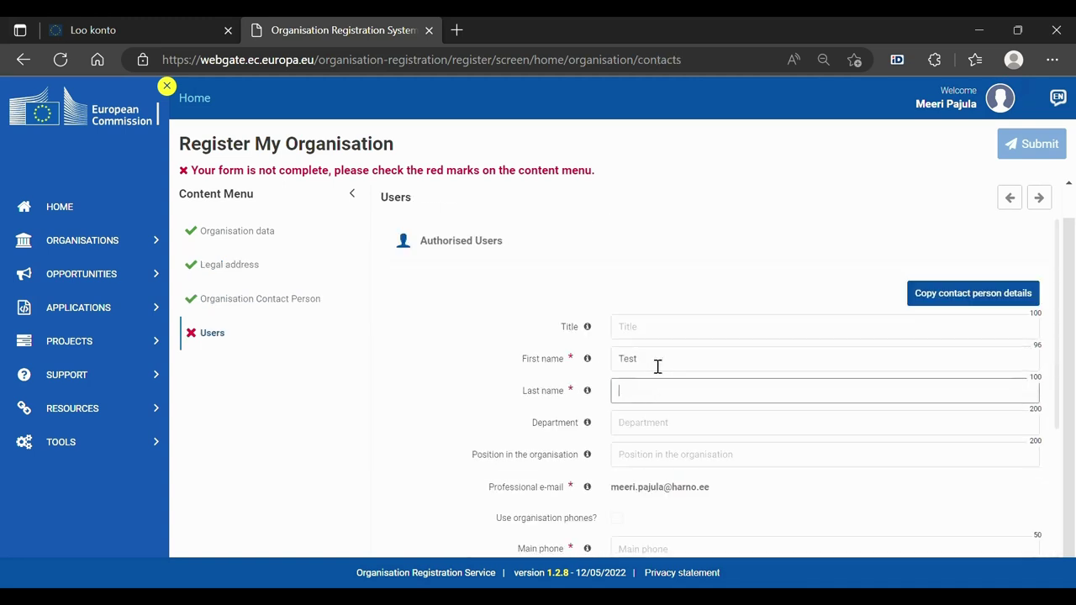
{"action": "type", "text": "Test"}
{"action": "scroll", "coordinate": [656, 368], "scroll_direction": "down", "scroll_amount": 2}
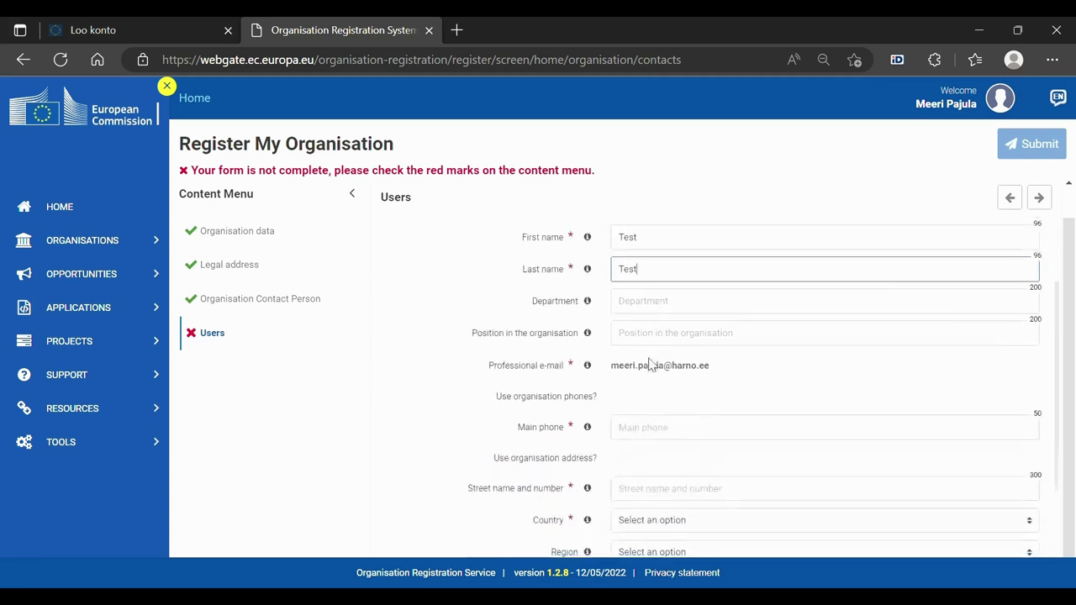
{"action": "left_click", "coordinate": [670, 434]}
{"action": "type", "text": "+"}
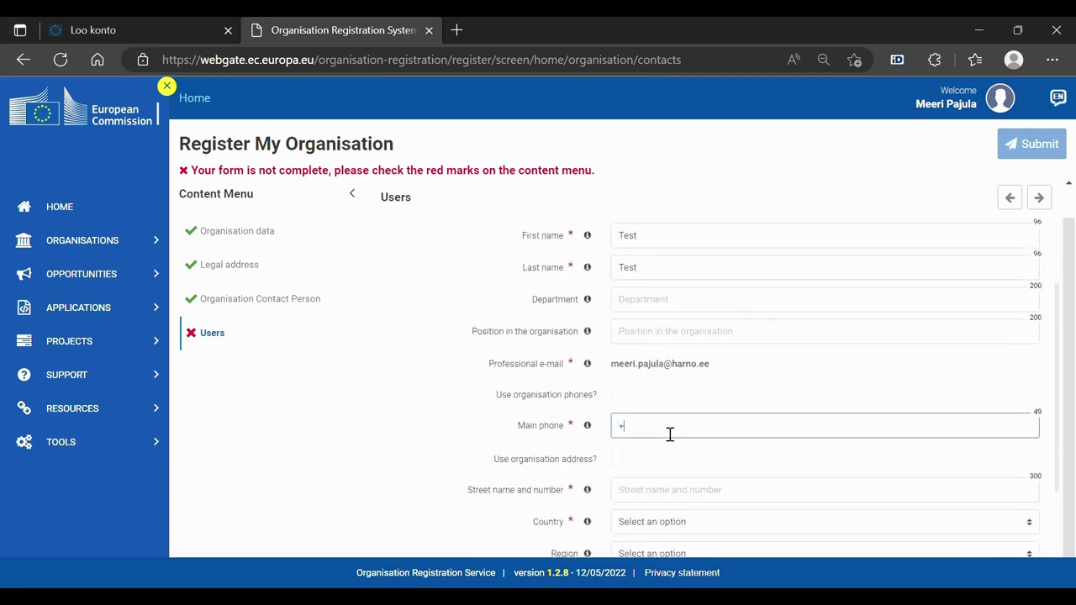
{"action": "type", "text": "37255555555"}
Fill in the user's street address, country Estonia, city and postal code, then return to Legal address.
{"action": "scroll", "coordinate": [670, 429], "scroll_direction": "down", "scroll_amount": 1}
{"action": "left_click", "coordinate": [673, 450]}
{"action": "left_click", "coordinate": [653, 475]}
{"action": "scroll", "coordinate": [660, 467], "scroll_direction": "down", "scroll_amount": 1}
{"action": "left_click", "coordinate": [668, 445]}
{"action": "type", "text": "Tallinn"}
{"action": "left_click", "coordinate": [648, 514]}
{"action": "type", "text": "10119"}
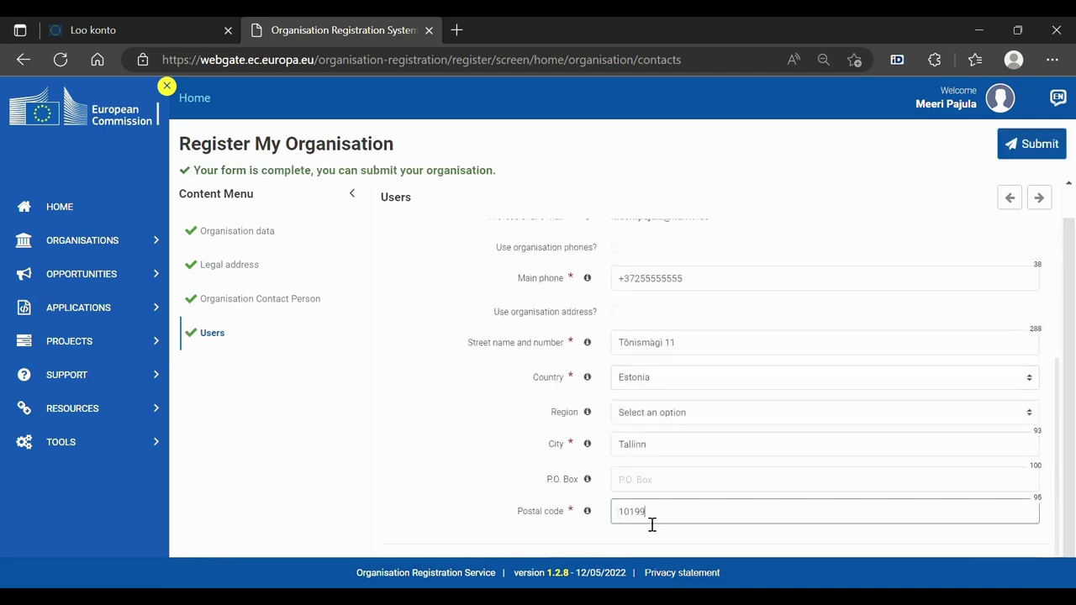
{"action": "left_click", "coordinate": [284, 278]}
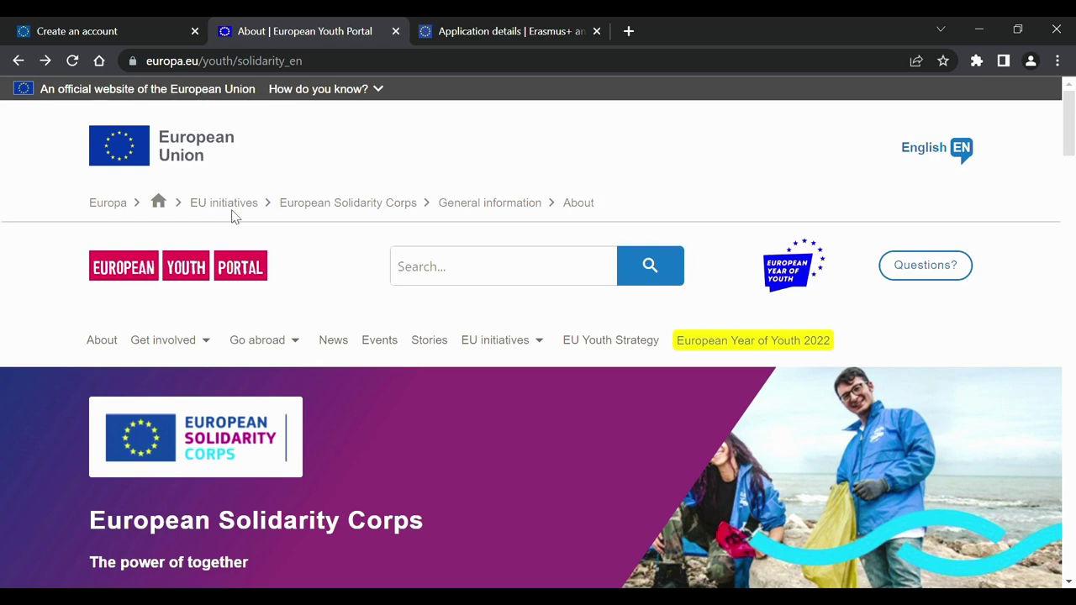
On the EU Login sign-in page, enter the account password and sign in to the European Youth Portal.
{"action": "scroll", "coordinate": [234, 216], "scroll_direction": "down", "scroll_amount": 3}
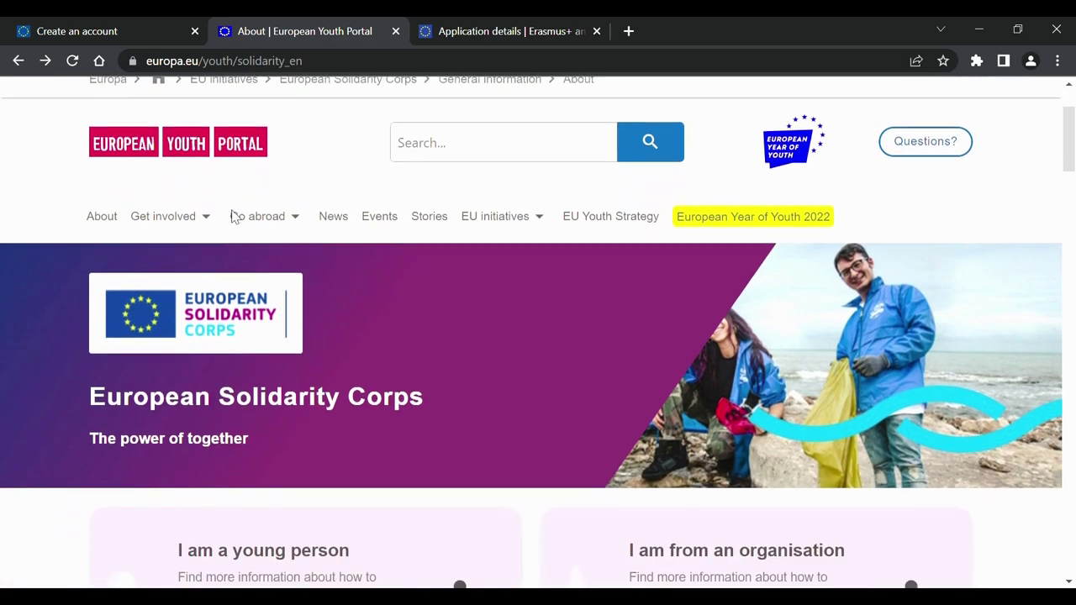
{"action": "scroll", "coordinate": [234, 216], "scroll_direction": "down", "scroll_amount": 1}
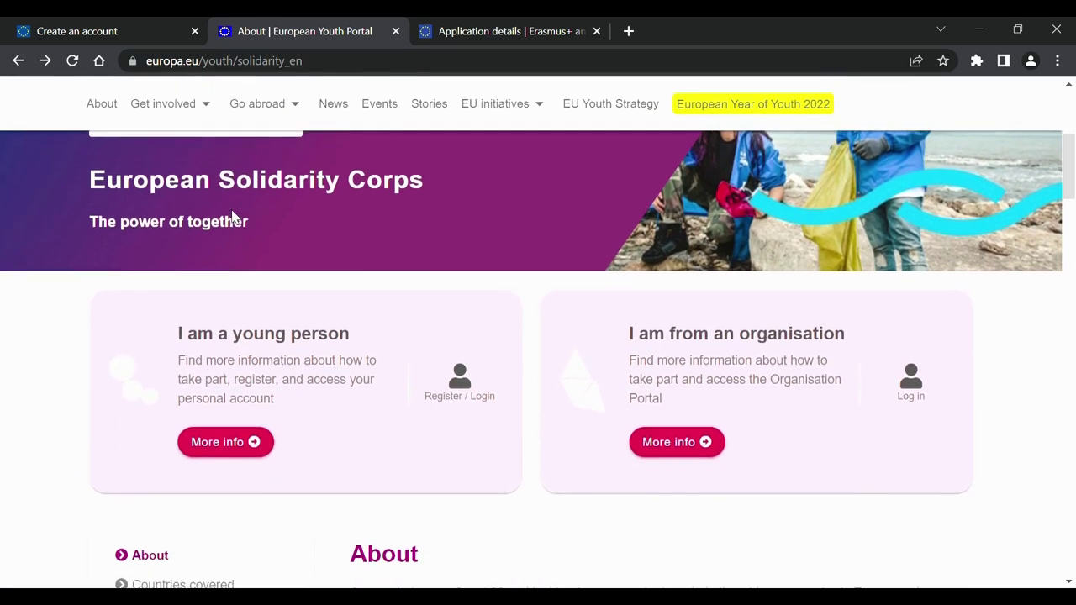
{"action": "left_click", "coordinate": [460, 390]}
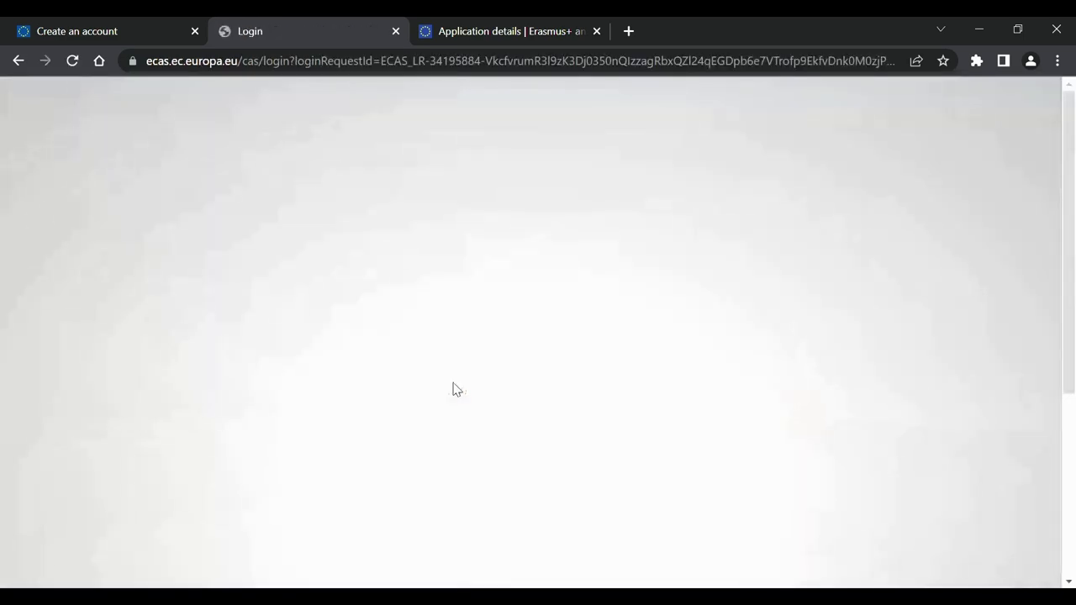
{"action": "left_click", "coordinate": [446, 438]}
{"action": "type", "text": "•••••••••••••••"}
{"action": "scroll", "coordinate": [448, 440], "scroll_direction": "down", "scroll_amount": 1}
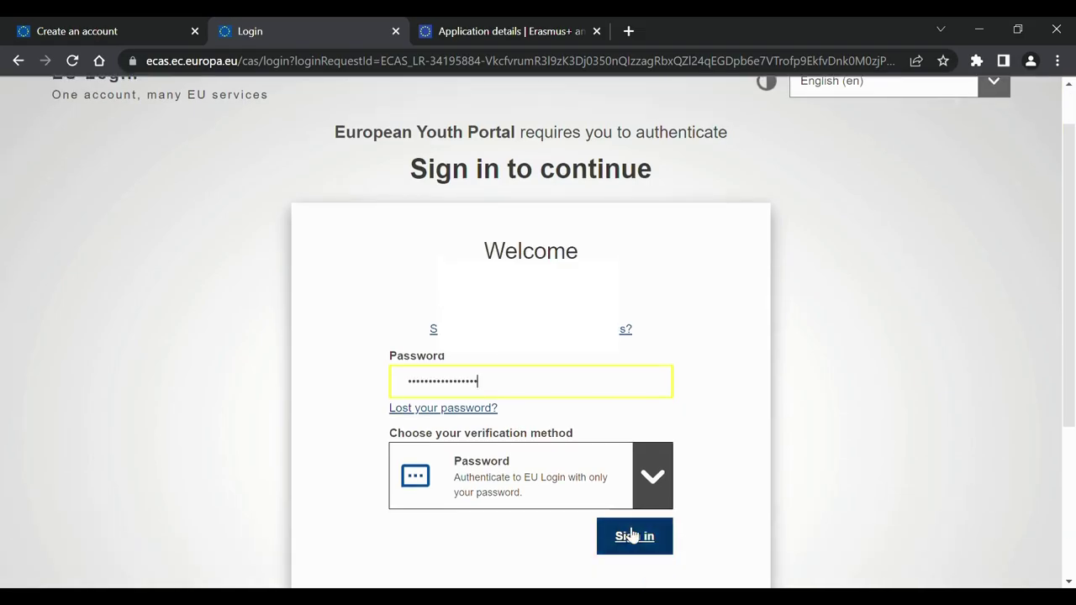
{"action": "left_click", "coordinate": [633, 533]}
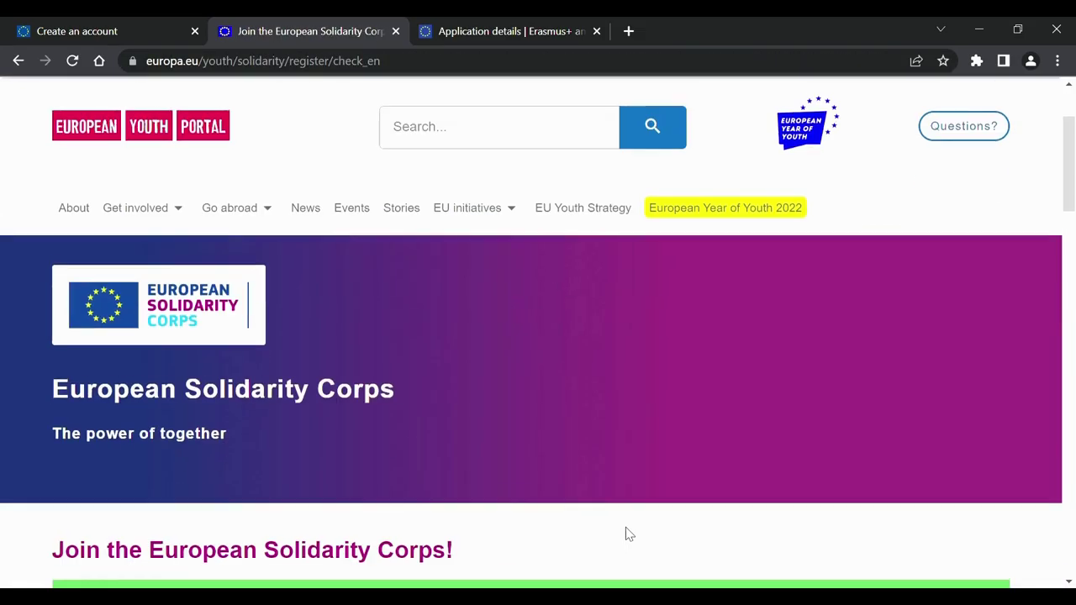
Agree to the Corps principles, enter the date of birth, choose [EE] Estonia as residence, and continue.
{"action": "scroll", "coordinate": [626, 527], "scroll_direction": "down", "scroll_amount": 5}
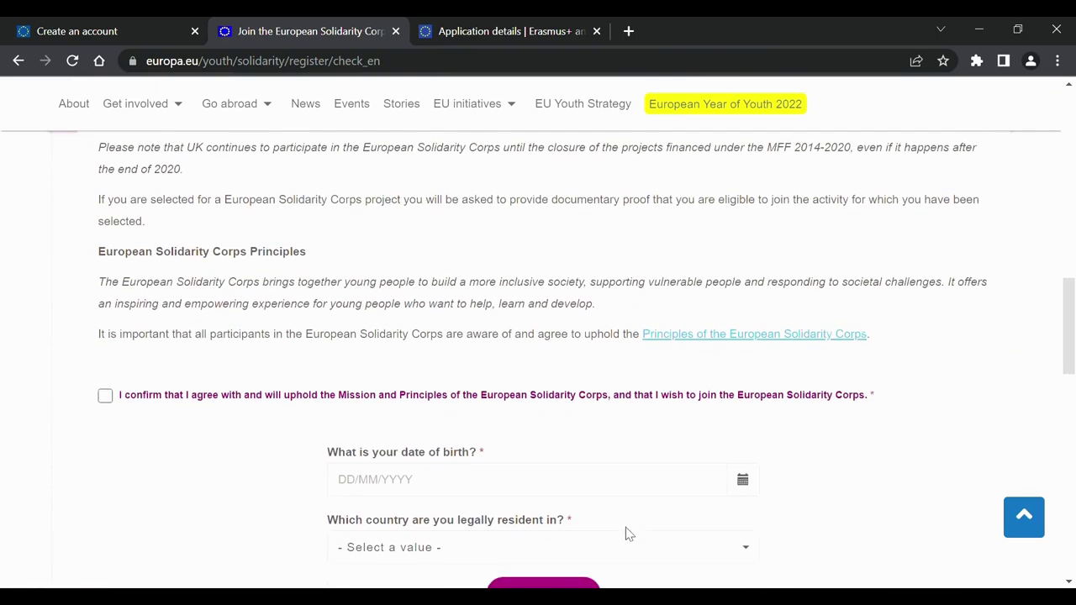
{"action": "left_click", "coordinate": [105, 396]}
{"action": "scroll", "coordinate": [243, 353], "scroll_direction": "down", "scroll_amount": 1}
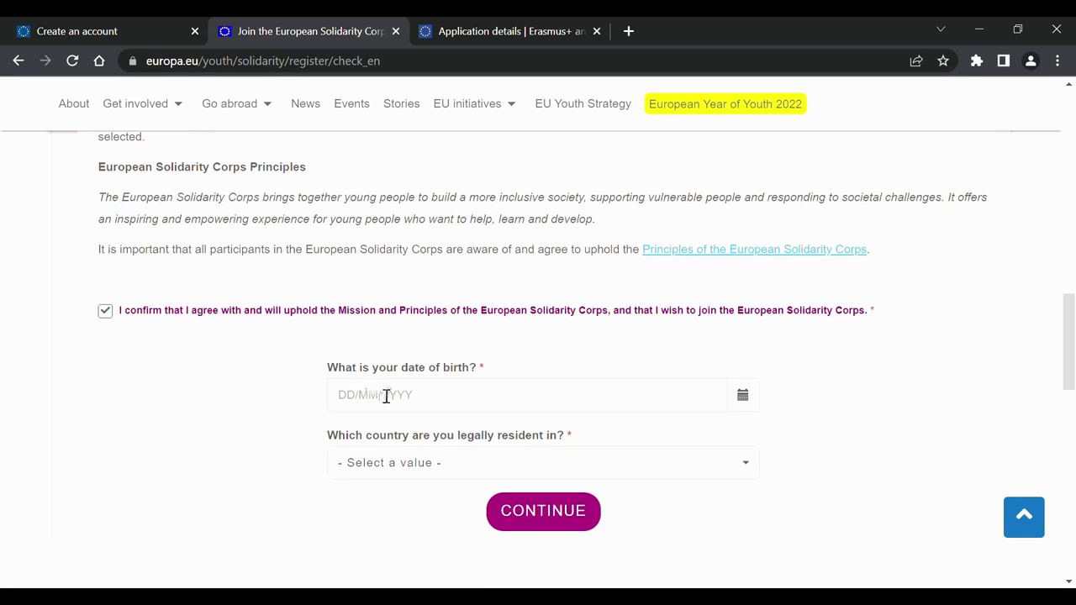
{"action": "left_click", "coordinate": [386, 397]}
{"action": "type", "text": "01/01/2002"}
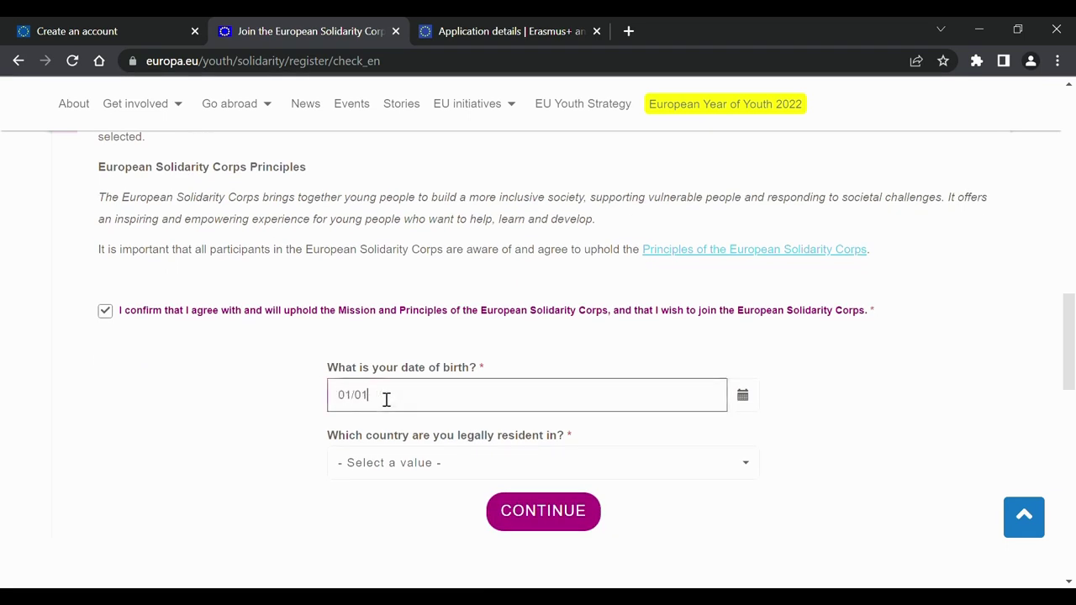
{"action": "left_click", "coordinate": [459, 463]}
{"action": "scroll", "coordinate": [455, 319], "scroll_direction": "down", "scroll_amount": 3}
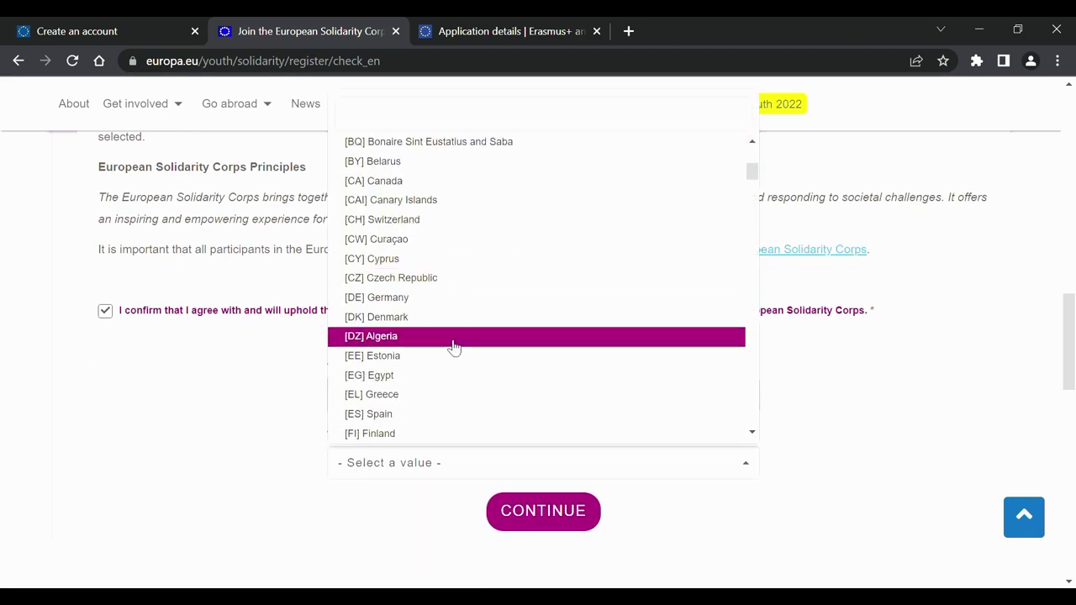
{"action": "left_click", "coordinate": [454, 356]}
{"action": "left_click", "coordinate": [577, 507]}
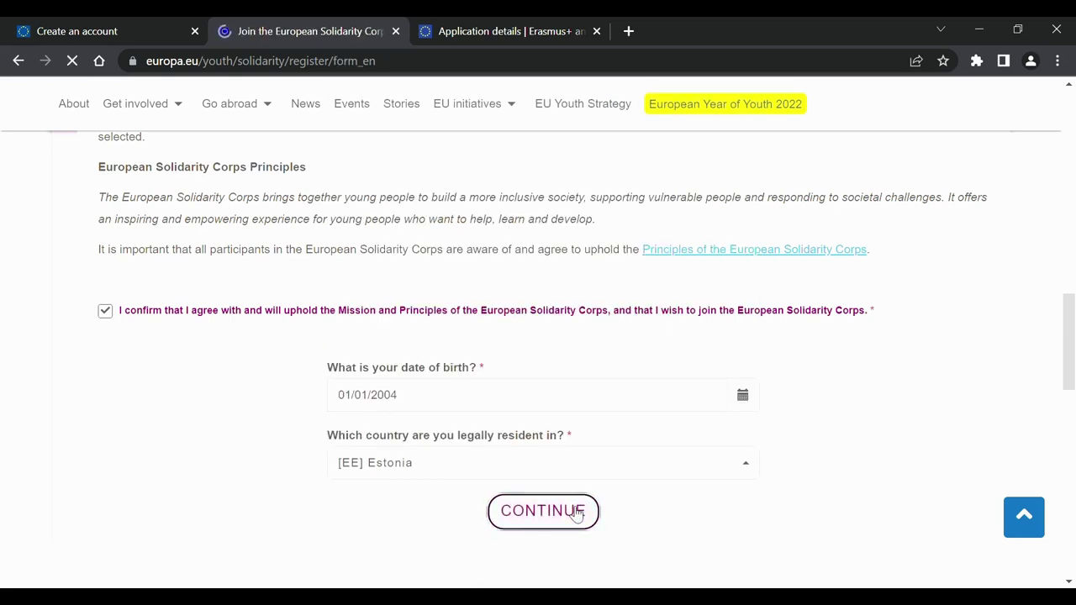
Tick interests Citizenship and democratic participation, Health and wellbeing, and Creativity and culture.
{"action": "scroll", "coordinate": [576, 515], "scroll_direction": "down", "scroll_amount": 5}
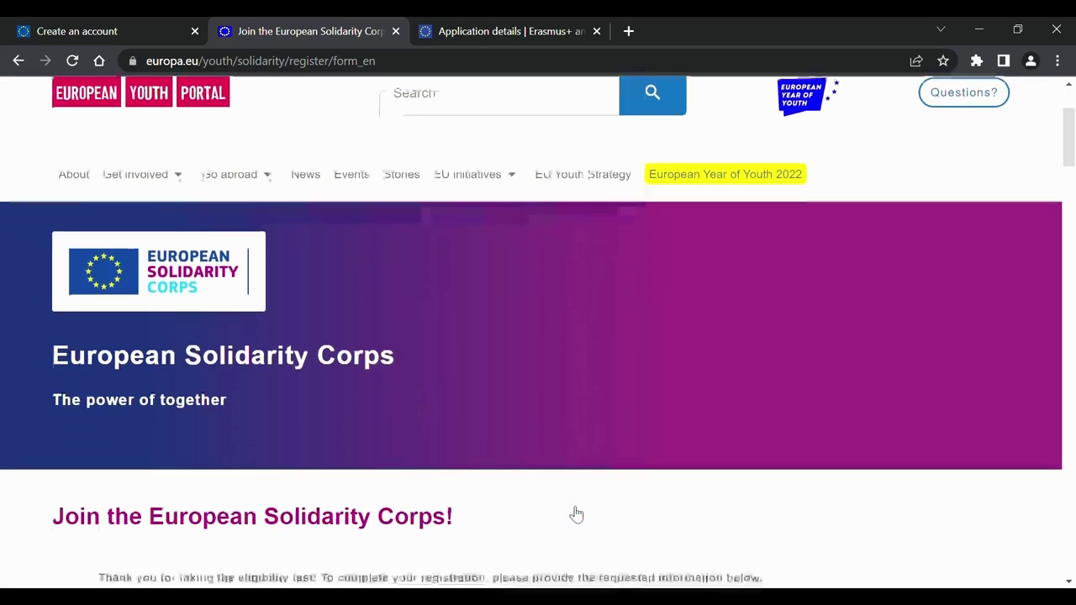
{"action": "scroll", "coordinate": [575, 514], "scroll_direction": "down", "scroll_amount": 3}
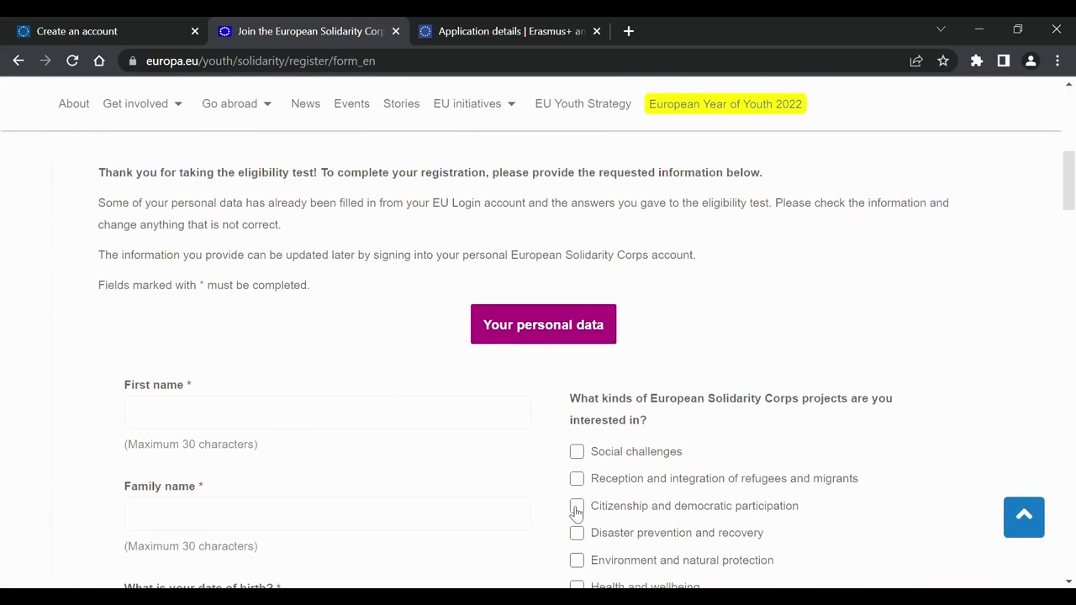
{"action": "left_click", "coordinate": [368, 426]}
{"action": "left_click", "coordinate": [308, 454]}
{"action": "scroll", "coordinate": [317, 457], "scroll_direction": "down", "scroll_amount": 2}
{"action": "left_click", "coordinate": [576, 358]}
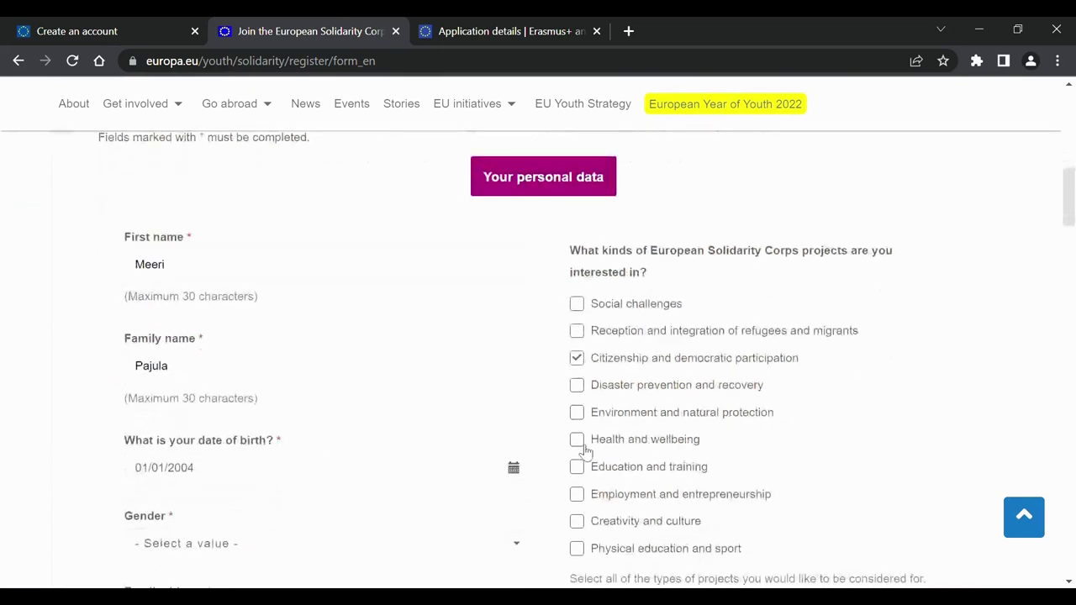
{"action": "left_click", "coordinate": [577, 439]}
Set gender to Female, preferred contact language to Estonian and nationality to Estonian.
{"action": "left_click", "coordinate": [577, 521]}
{"action": "scroll", "coordinate": [439, 509], "scroll_direction": "down", "scroll_amount": 1}
{"action": "left_click", "coordinate": [351, 452]}
{"action": "left_click", "coordinate": [168, 401]}
{"action": "scroll", "coordinate": [305, 413], "scroll_direction": "down", "scroll_amount": 3}
{"action": "left_click", "coordinate": [306, 429]}
{"action": "left_click", "coordinate": [290, 308]}
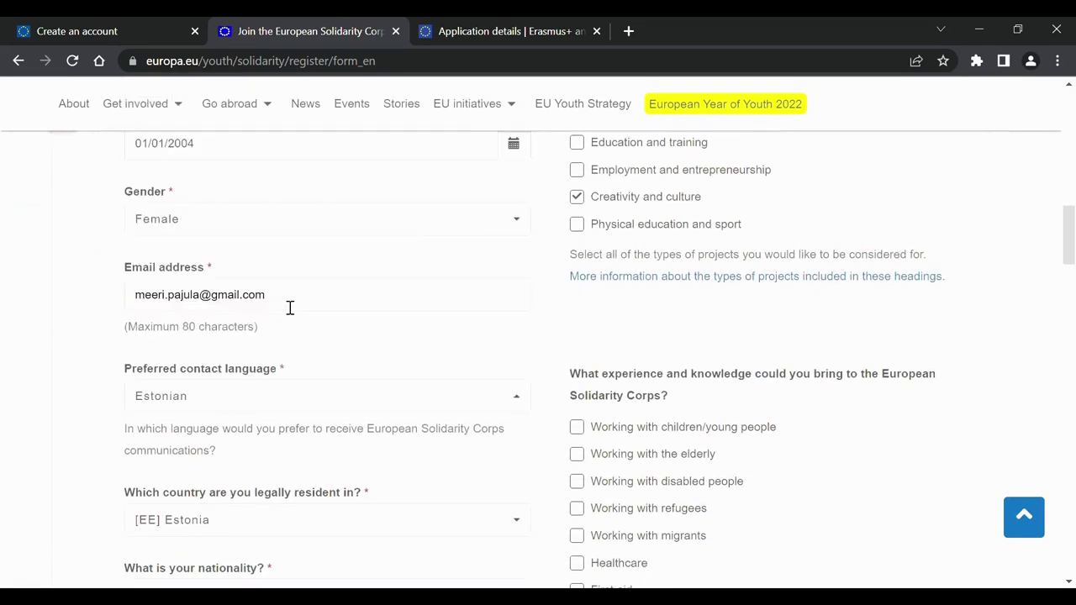
{"action": "scroll", "coordinate": [404, 336], "scroll_direction": "down", "scroll_amount": 2}
{"action": "scroll", "coordinate": [504, 361], "scroll_direction": "down", "scroll_amount": 1}
{"action": "left_click", "coordinate": [336, 421]}
{"action": "left_click", "coordinate": [348, 314]}
Choose Volunteering projects and add experience with elderly, disabled people, healthcare, environment and arts/music.
{"action": "scroll", "coordinate": [358, 435], "scroll_direction": "down", "scroll_amount": 1}
{"action": "left_click", "coordinate": [361, 440]}
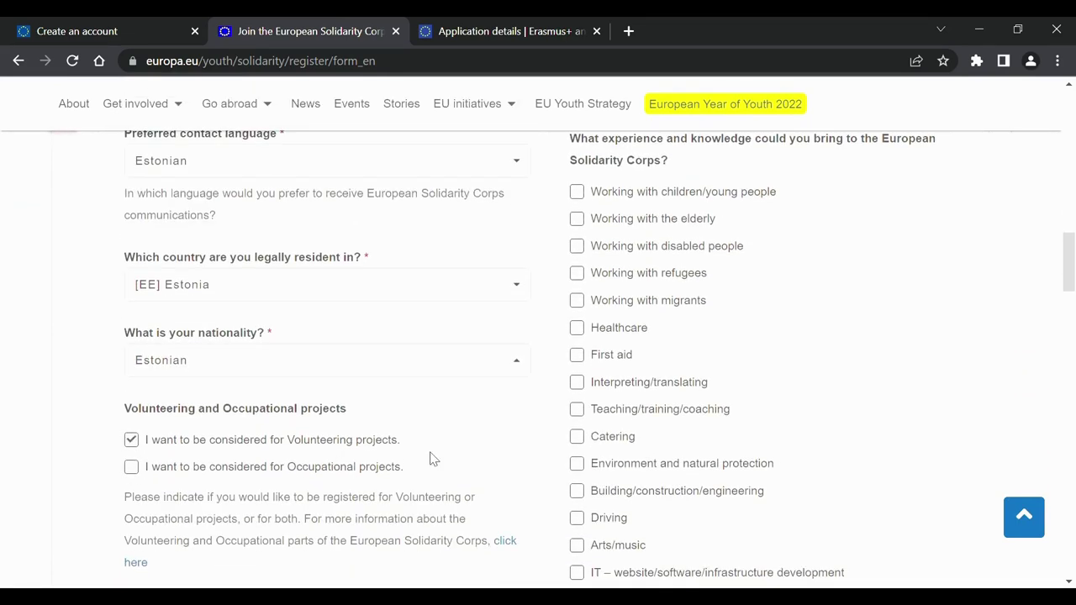
{"action": "left_click", "coordinate": [600, 345]}
{"action": "left_click", "coordinate": [663, 245]}
{"action": "left_click", "coordinate": [663, 265]}
{"action": "left_click", "coordinate": [622, 482]}
{"action": "scroll", "coordinate": [610, 486], "scroll_direction": "down", "scroll_amount": 1}
{"action": "left_click", "coordinate": [601, 490]}
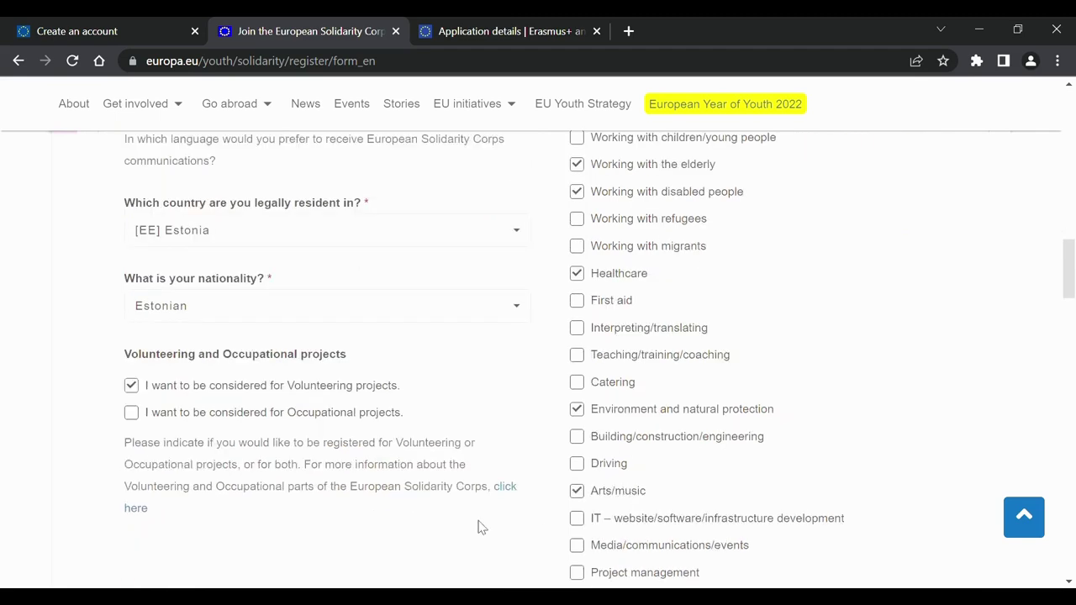
{"action": "scroll", "coordinate": [481, 527], "scroll_direction": "down", "scroll_amount": 8}
Set availability from 01/01/2023 to 12/12/2024 with a maximum project length of 12 months.
{"action": "left_click", "coordinate": [366, 422]}
{"action": "type", "text": "01"}
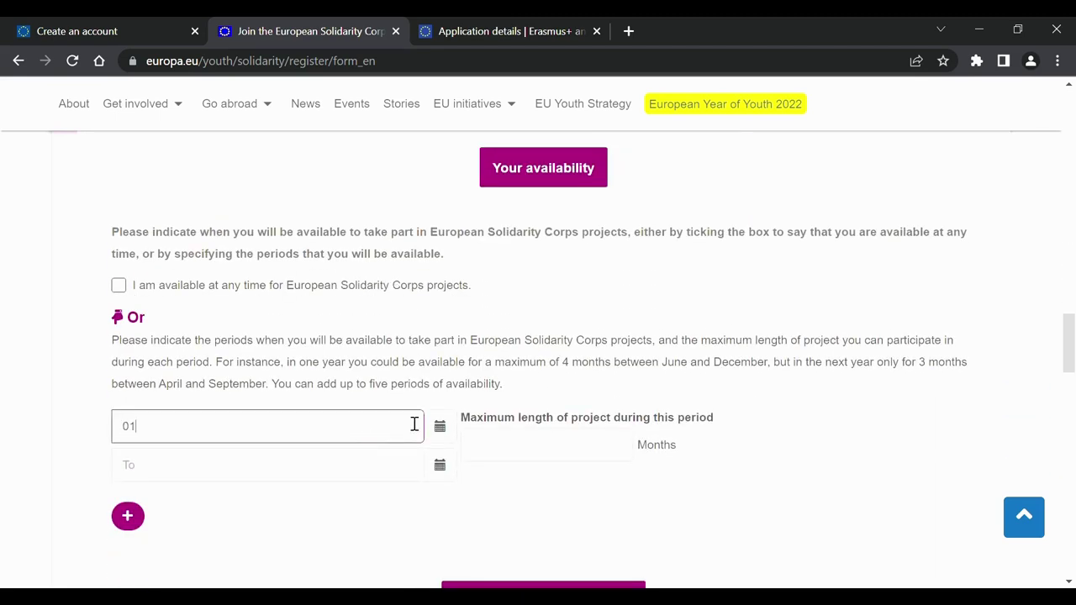
{"action": "type", "text": "/01/2023"}
{"action": "key", "text": "Tab"}
{"action": "type", "text": "12/12/2024"}
{"action": "left_click", "coordinate": [522, 455]}
{"action": "type", "text": "12"}
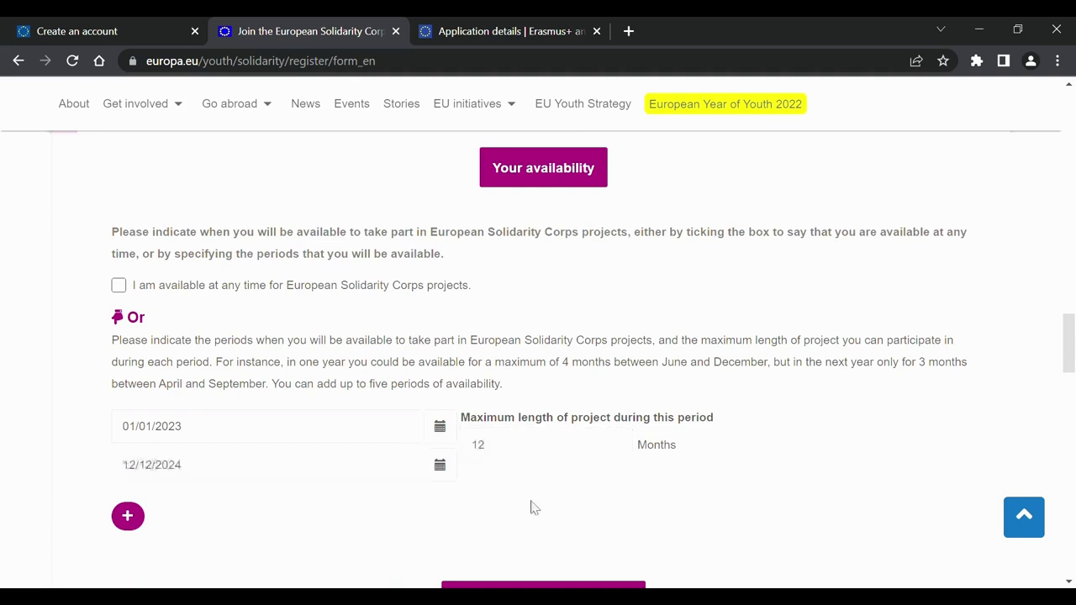
{"action": "scroll", "coordinate": [531, 507], "scroll_direction": "down", "scroll_amount": 3}
{"action": "scroll", "coordinate": [122, 396], "scroll_direction": "down", "scroll_amount": 1}
Answer No to previous voluntary service, give data and contact consents, accept the terms, and join the Corps.
{"action": "left_click", "coordinate": [118, 389]}
{"action": "scroll", "coordinate": [233, 497], "scroll_direction": "down", "scroll_amount": 1}
{"action": "left_click", "coordinate": [233, 497]}
{"action": "scroll", "coordinate": [227, 512], "scroll_direction": "down", "scroll_amount": 1}
{"action": "left_click", "coordinate": [227, 505]}
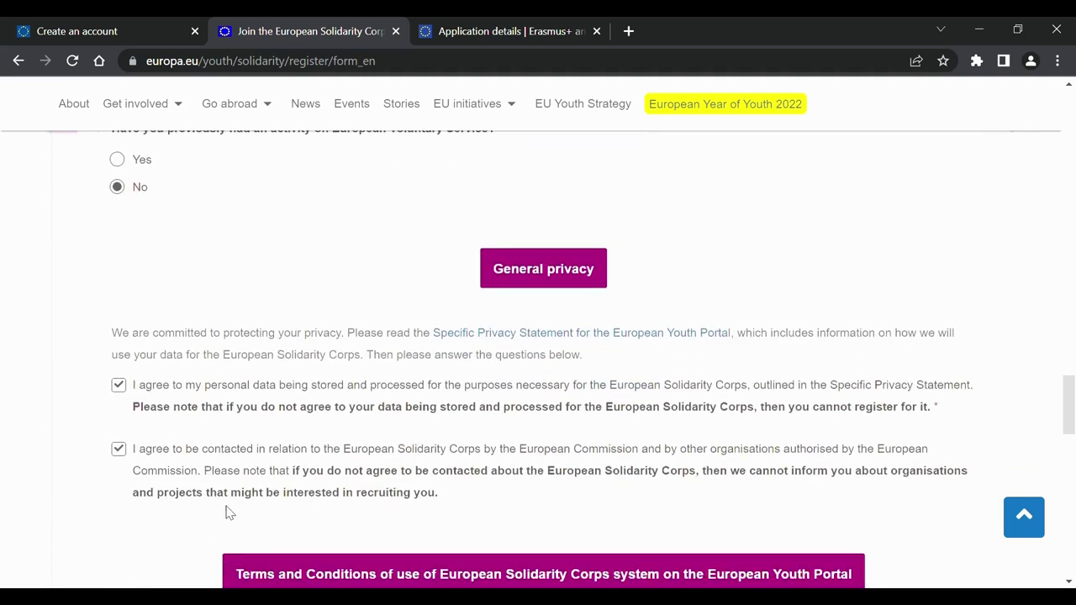
{"action": "scroll", "coordinate": [228, 512], "scroll_direction": "down", "scroll_amount": 2}
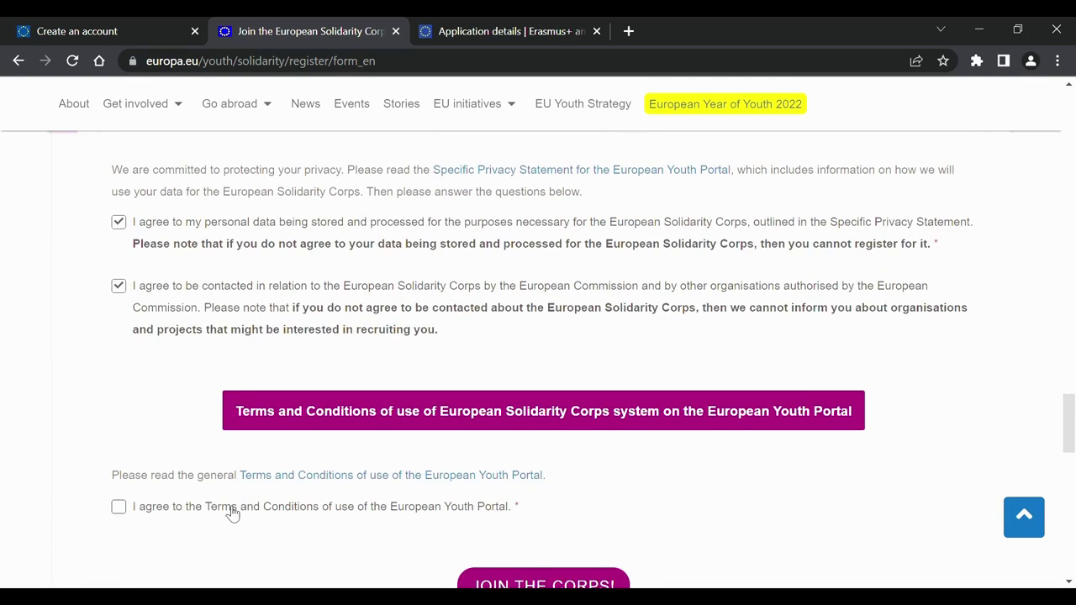
{"action": "left_click", "coordinate": [232, 512]}
{"action": "scroll", "coordinate": [232, 511], "scroll_direction": "down", "scroll_amount": 2}
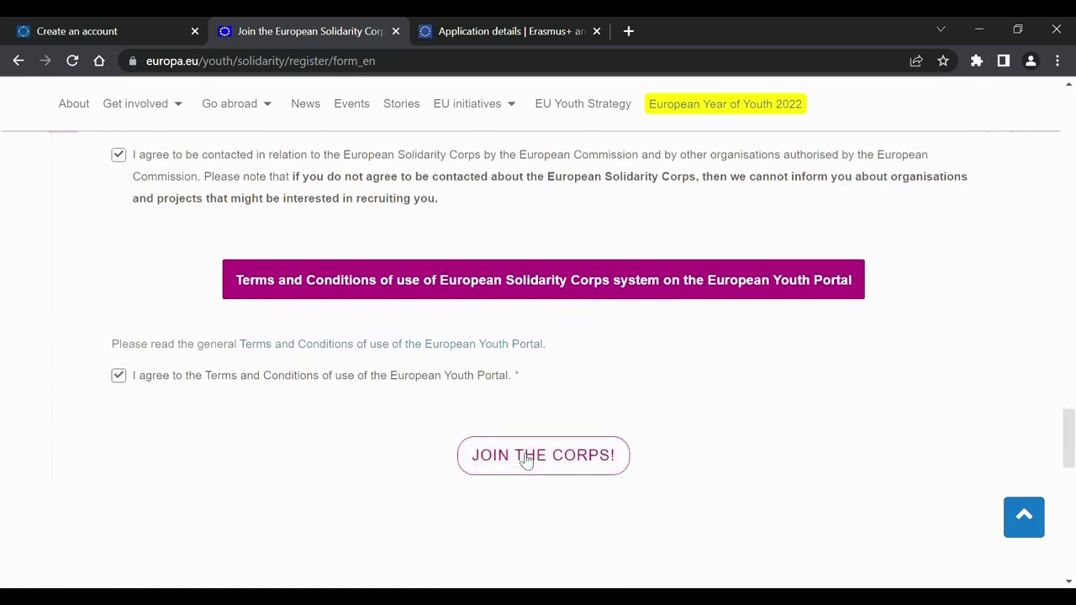
{"action": "left_click", "coordinate": [526, 459]}
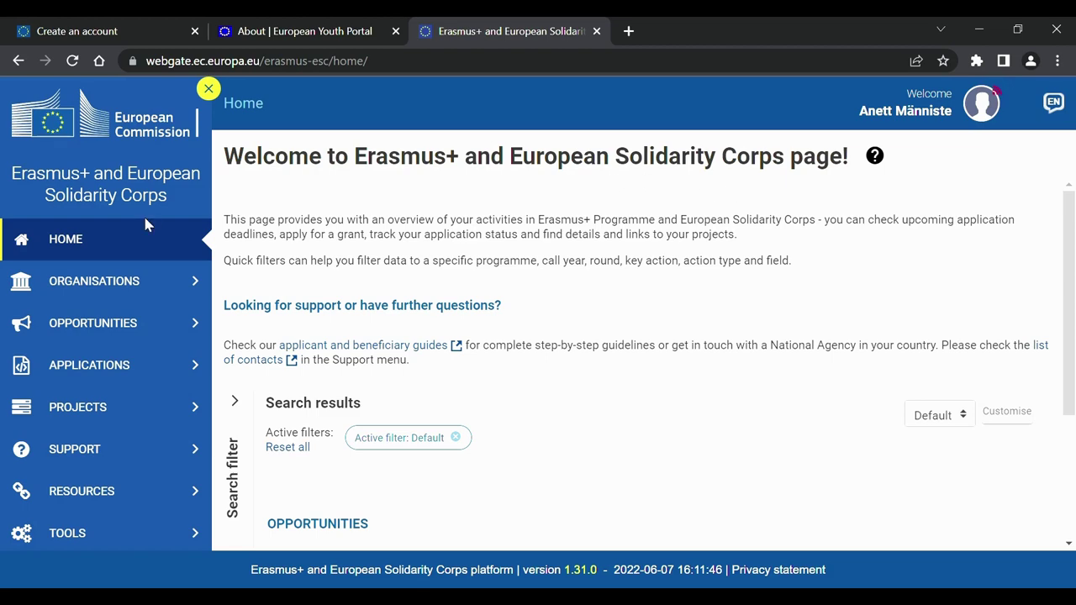
Scroll the platform home page down to the Erasmus+ and European Solidarity Corps opportunity cards.
{"action": "scroll", "coordinate": [492, 315], "scroll_direction": "down", "scroll_amount": 3}
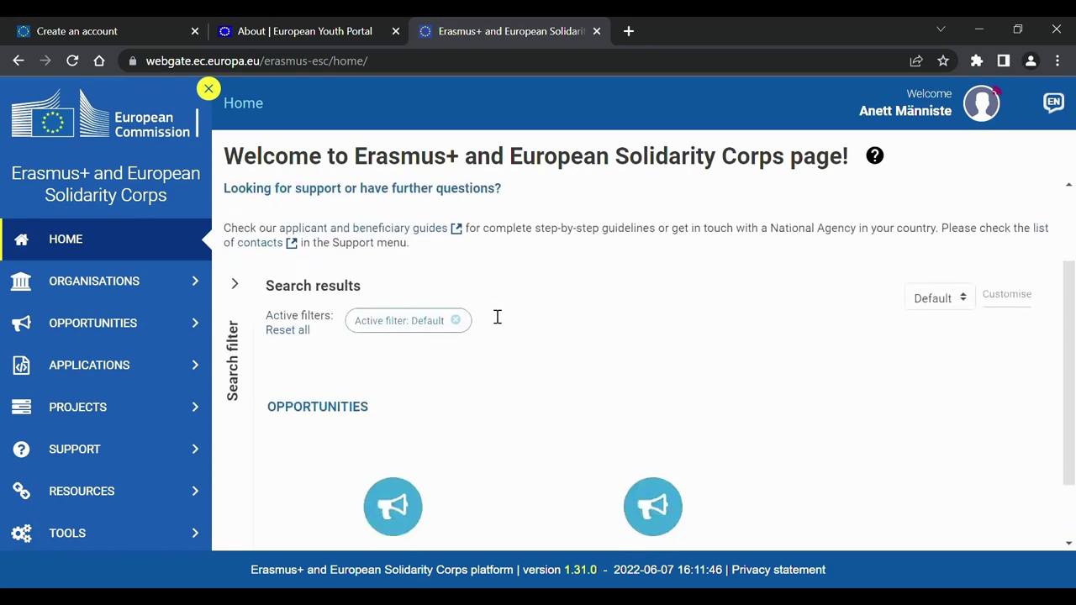
{"action": "scroll", "coordinate": [703, 451], "scroll_direction": "down", "scroll_amount": 2}
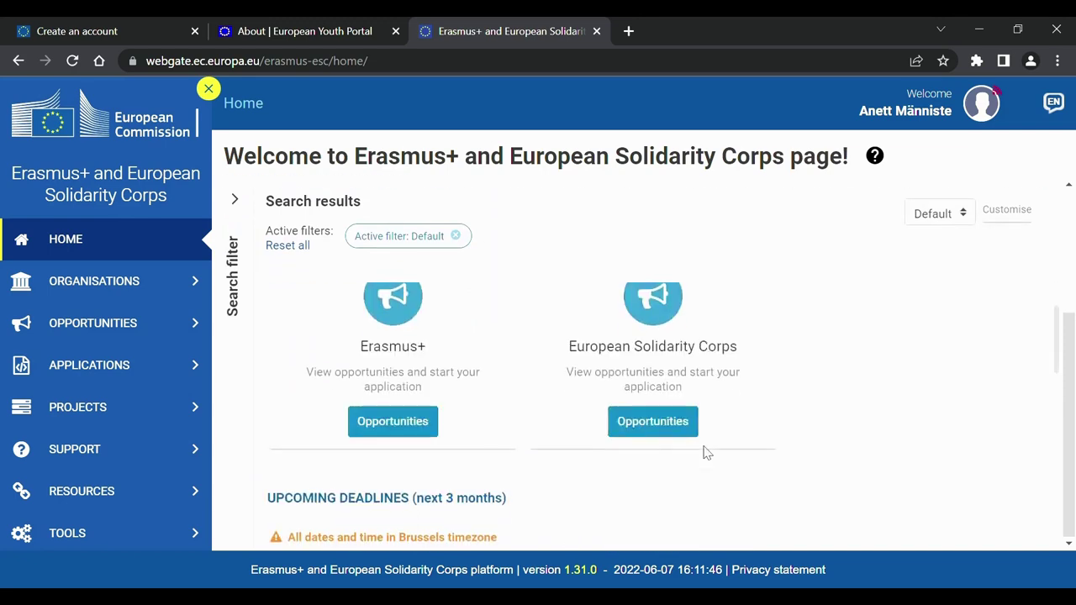
Start a new Solidarity Projects (ESC30-SOL) application from the European Solidarity Corps opportunities.
{"action": "left_click", "coordinate": [654, 425]}
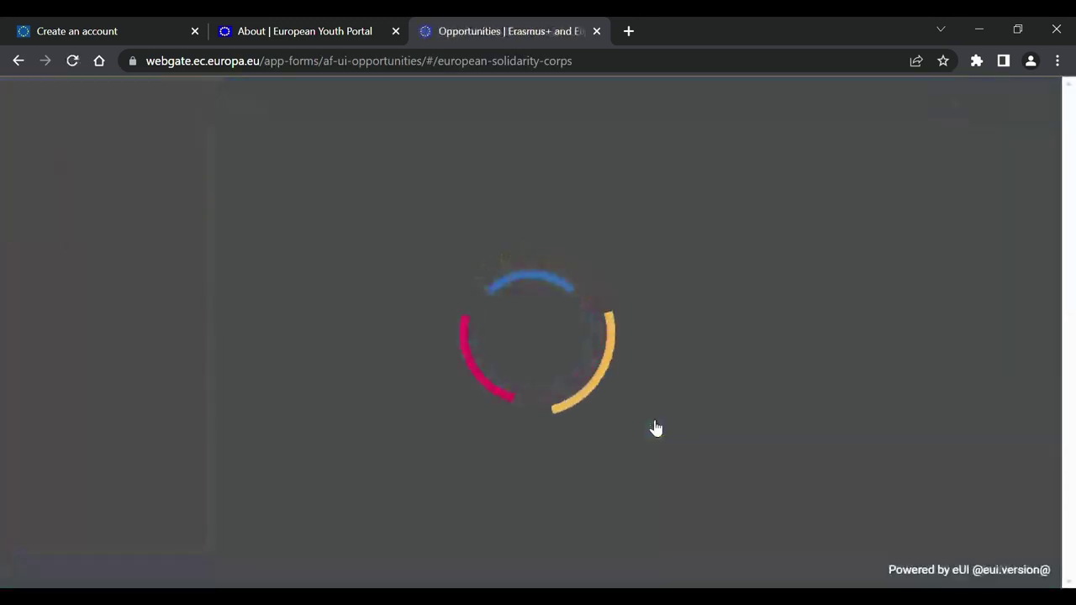
{"action": "scroll", "coordinate": [656, 429], "scroll_direction": "down", "scroll_amount": 3}
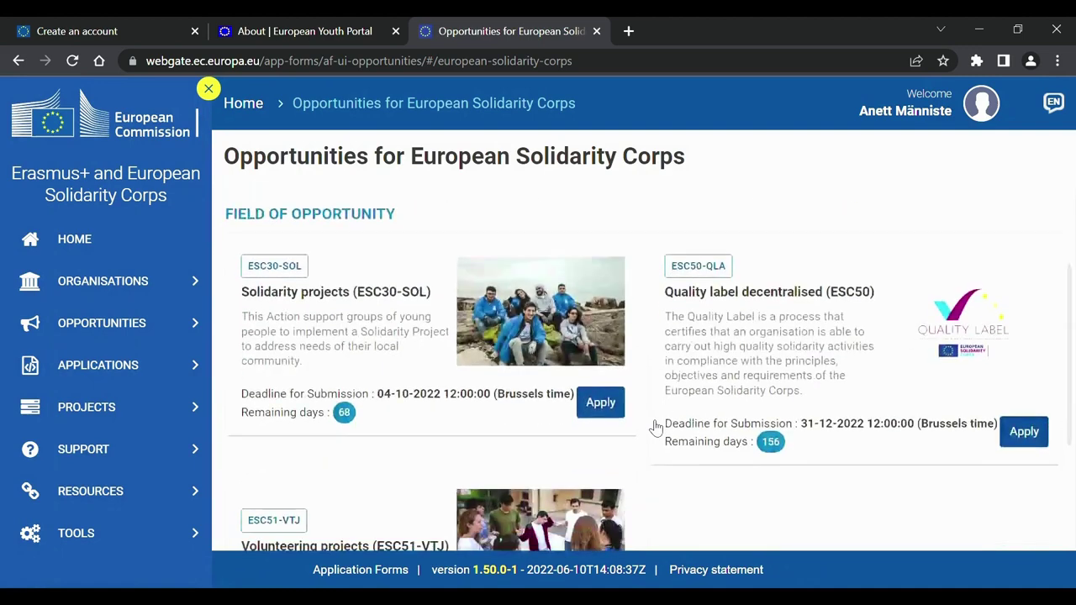
{"action": "left_click", "coordinate": [598, 294]}
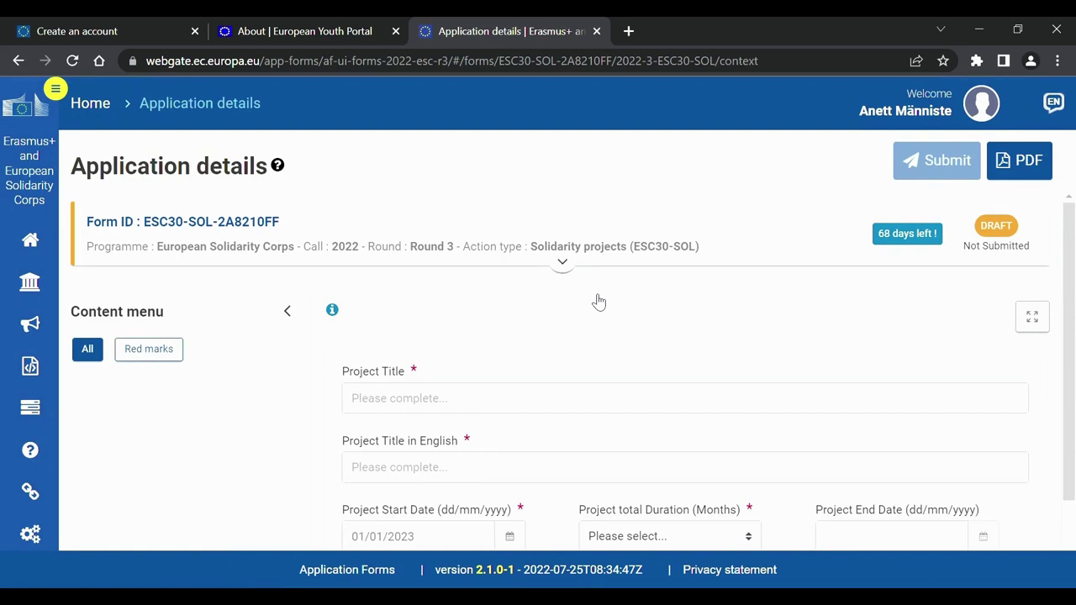
{"action": "scroll", "coordinate": [599, 301], "scroll_direction": "down", "scroll_amount": 1}
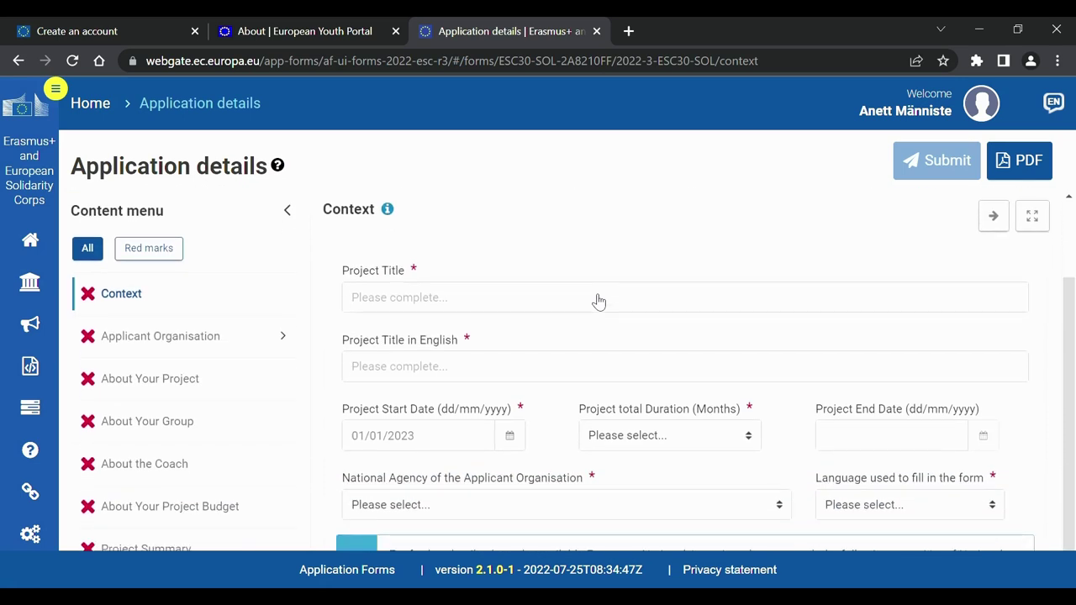
Enter 'Abc' as both the project title and the English project title.
{"action": "left_click", "coordinate": [526, 309]}
{"action": "type", "text": "Abc"}
{"action": "left_click", "coordinate": [530, 379]}
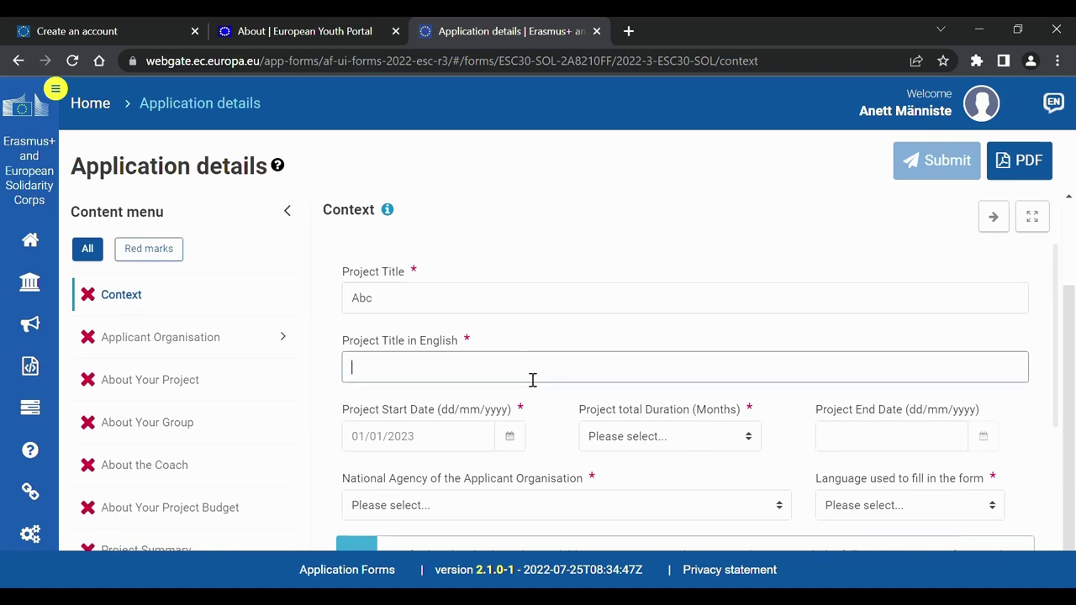
{"action": "type", "text": "Abc"}
{"action": "scroll", "coordinate": [631, 517], "scroll_direction": "down", "scroll_amount": 1}
Set project duration to 9 months, national agency EE01 and form language Estonian.
{"action": "key", "text": "Tab"}
{"action": "key", "text": "9"}
{"action": "key", "text": "Tab"}
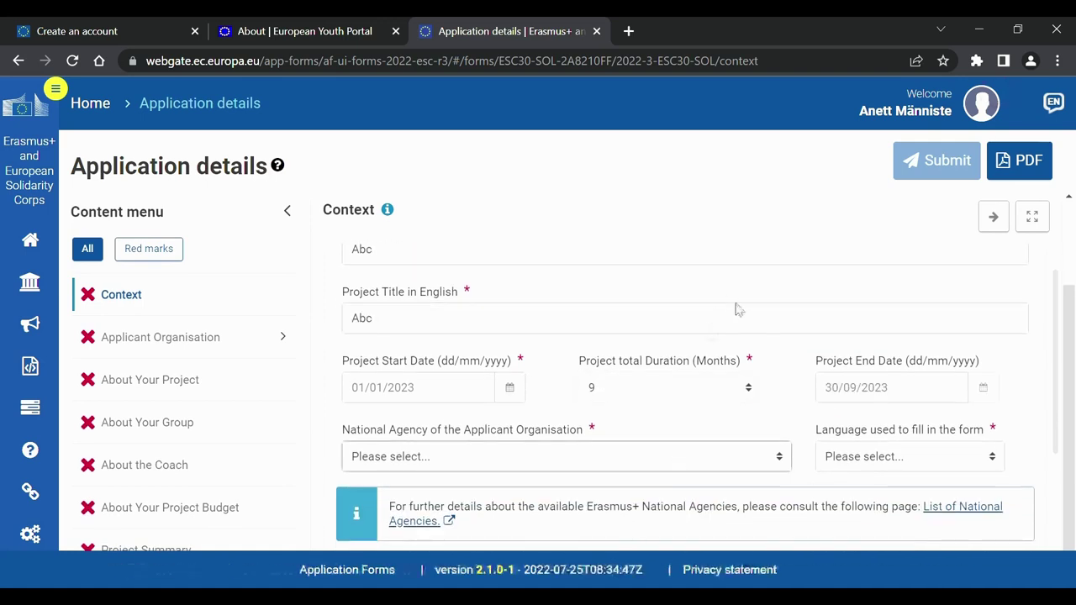
{"action": "key", "text": "e"}
{"action": "key", "text": "Tab"}
{"action": "key", "text": "e"}
{"action": "key", "text": "s"}
{"action": "left_click", "coordinate": [929, 318]}
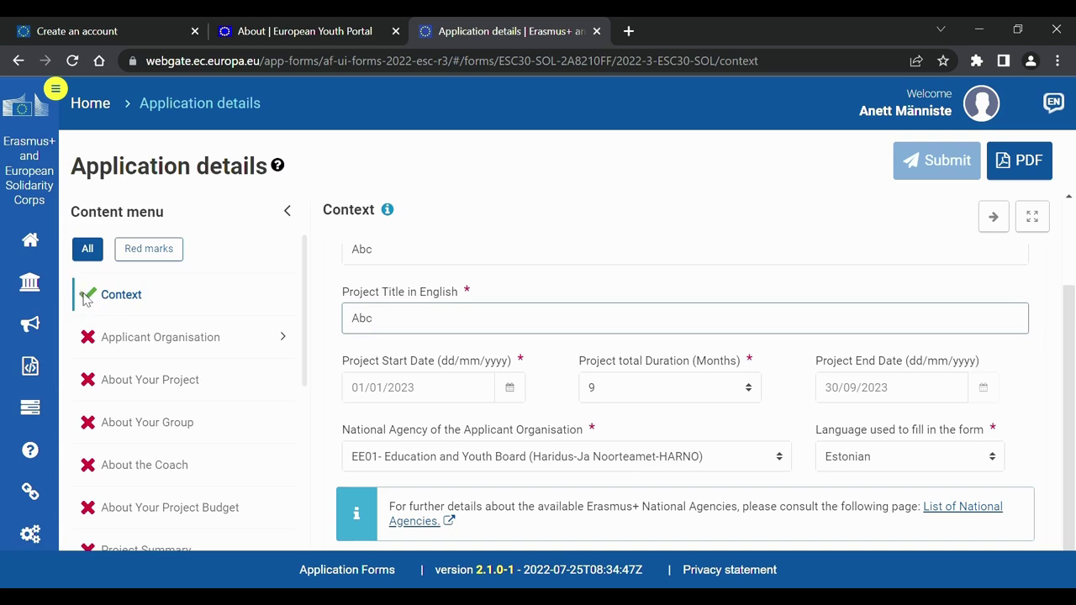
{"action": "scroll", "coordinate": [127, 401], "scroll_direction": "down", "scroll_amount": 2}
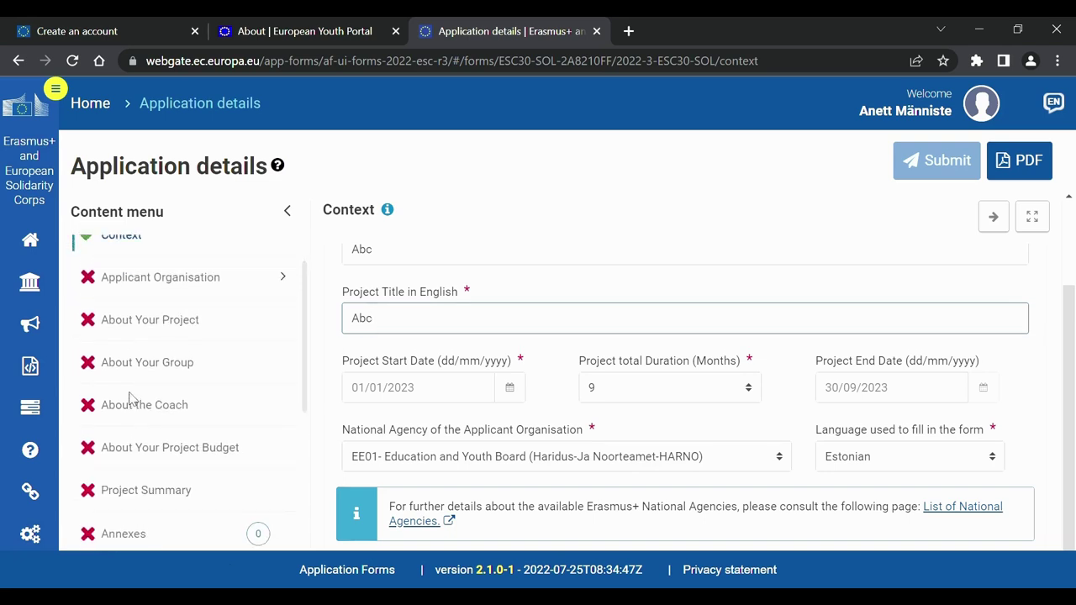
Paste the OID to make SIHTASUTUS ARCHIMEDES (Estonia) the applicant organisation.
{"action": "left_click", "coordinate": [217, 276]}
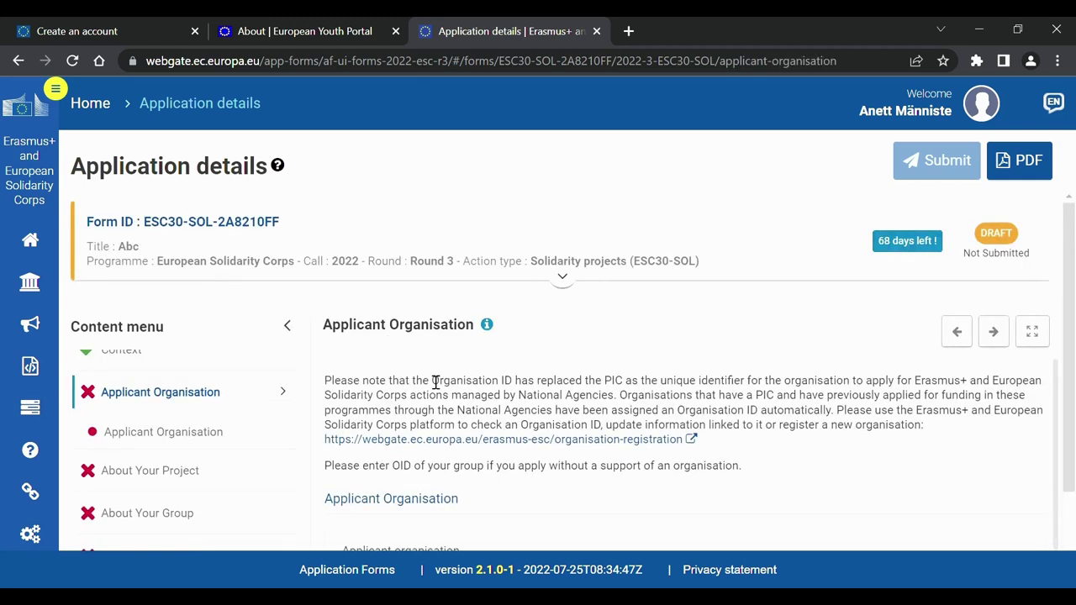
{"action": "scroll", "coordinate": [436, 383], "scroll_direction": "down", "scroll_amount": 3}
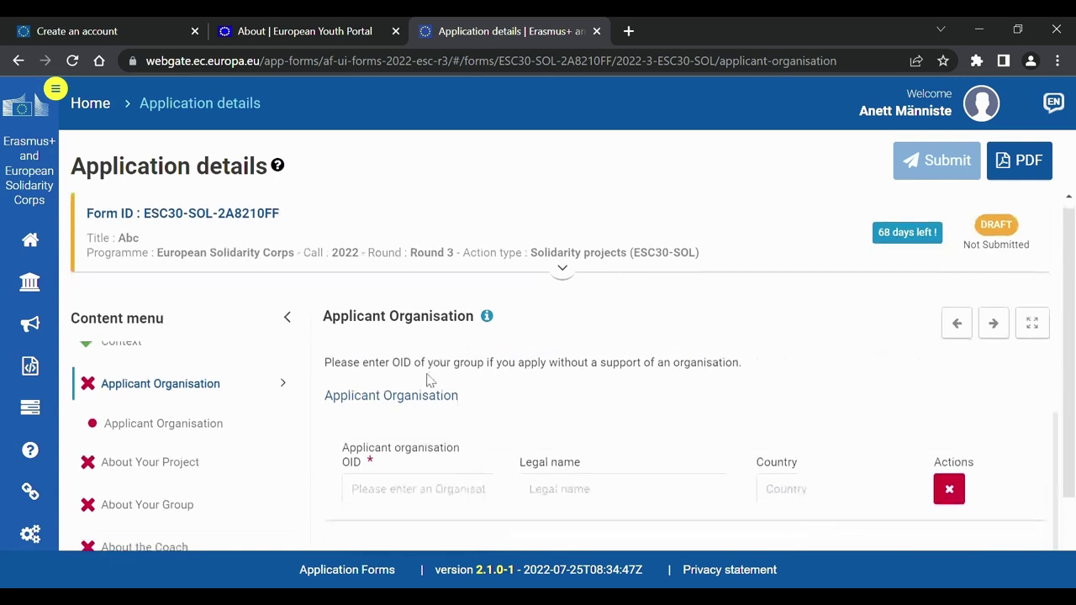
{"action": "scroll", "coordinate": [427, 380], "scroll_direction": "down", "scroll_amount": 2}
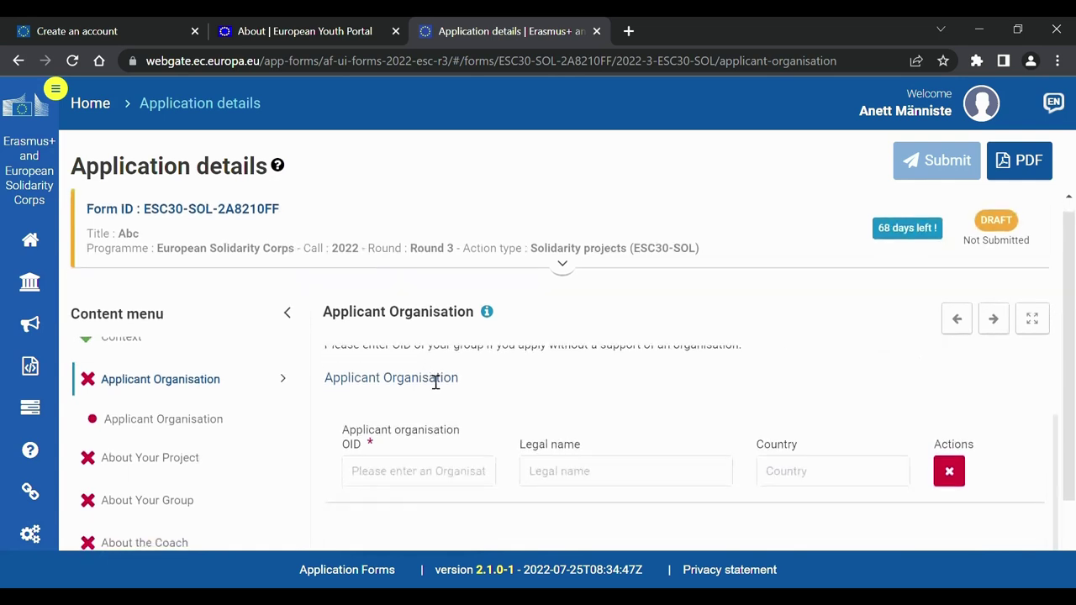
{"action": "left_click", "coordinate": [419, 452]}
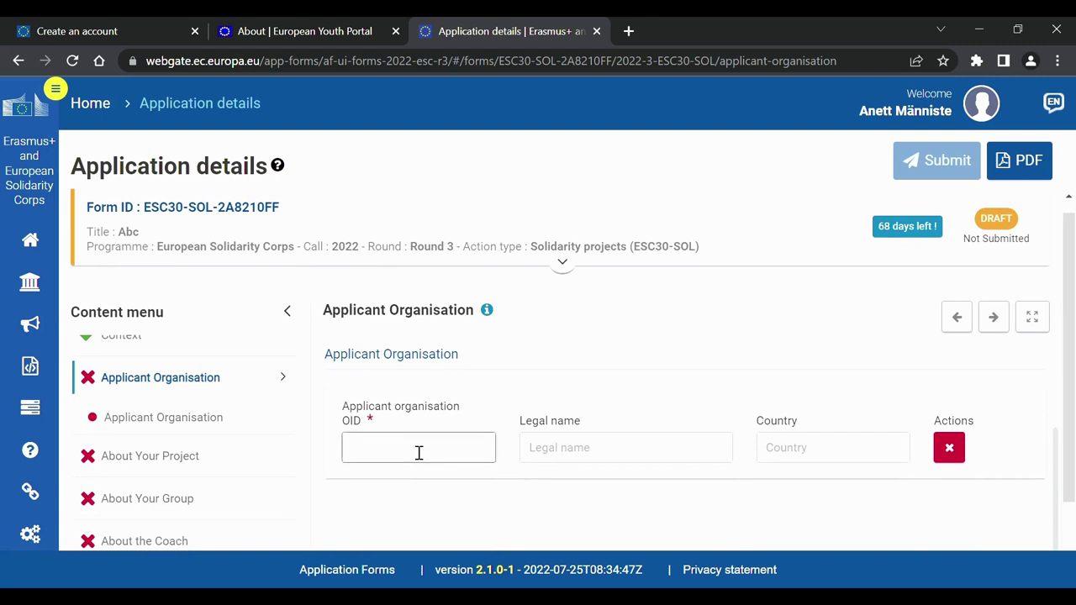
{"action": "type", "text": "E10209319"}
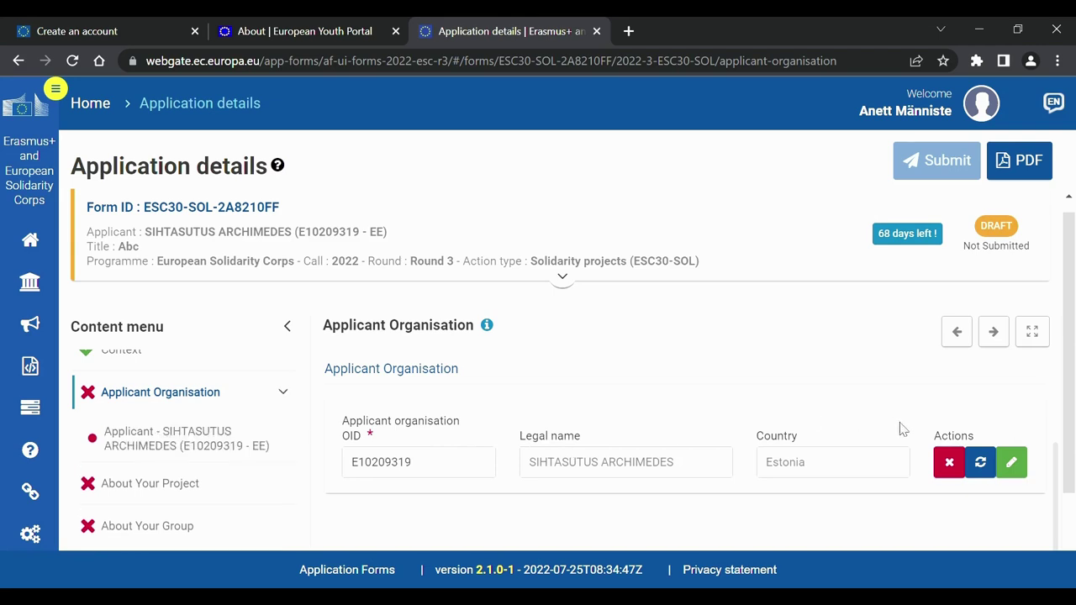
Open the organisation's full details and cancel adding an associated person.
{"action": "left_click", "coordinate": [1013, 462]}
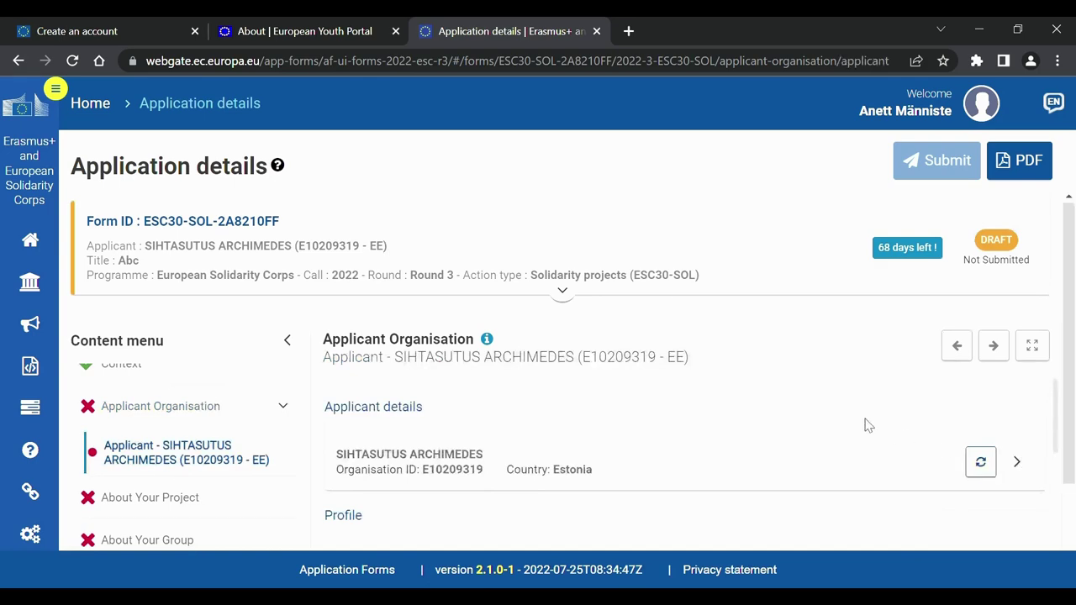
{"action": "scroll", "coordinate": [868, 425], "scroll_direction": "down", "scroll_amount": 5}
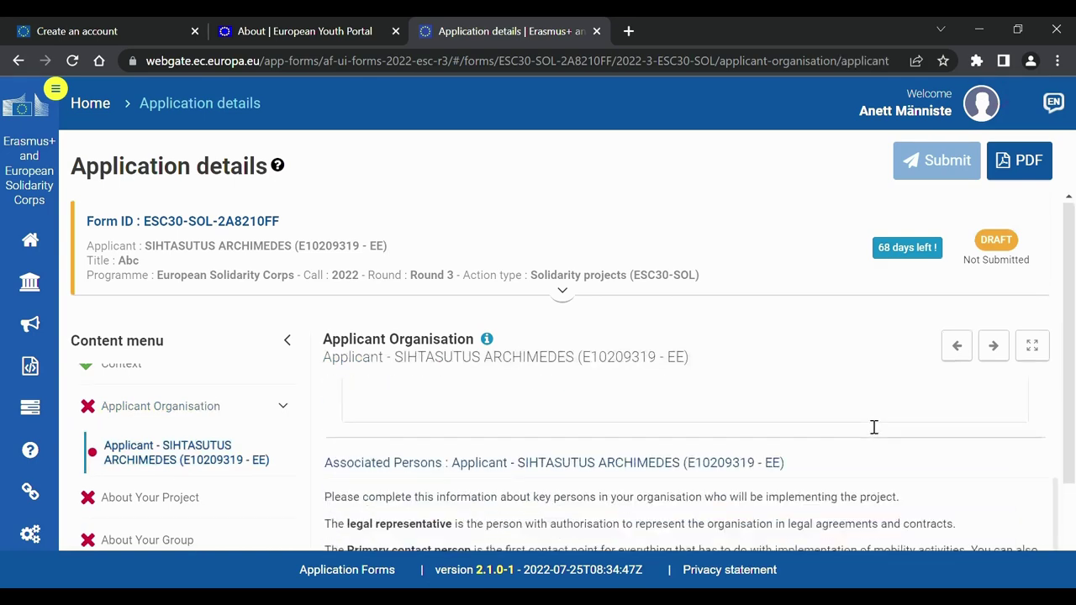
{"action": "scroll", "coordinate": [865, 426], "scroll_direction": "up", "scroll_amount": 2}
{"action": "scroll", "coordinate": [865, 426], "scroll_direction": "down", "scroll_amount": 5}
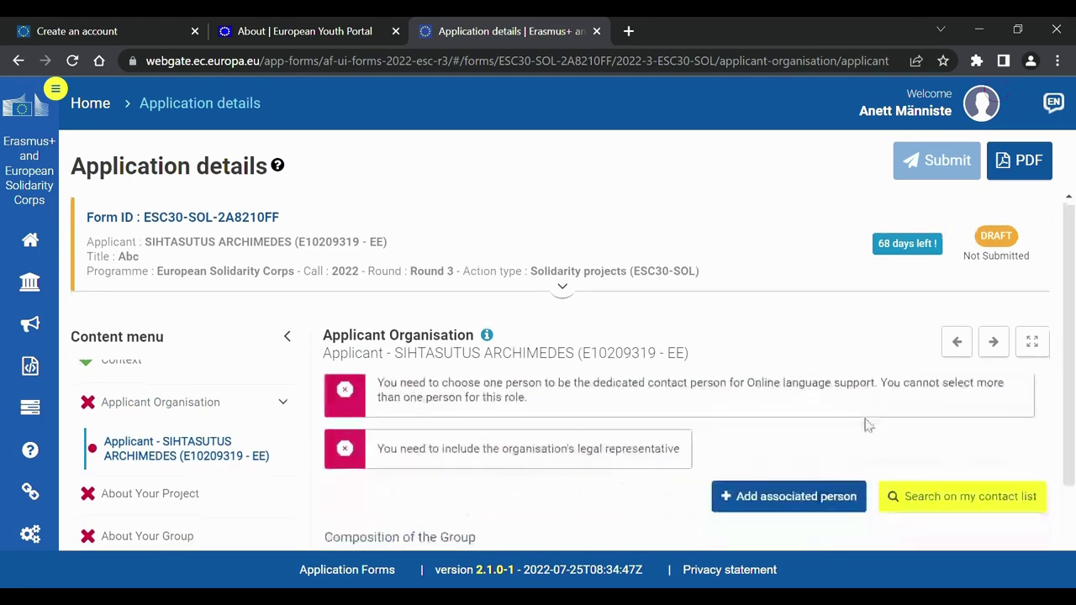
{"action": "left_click", "coordinate": [828, 499]}
{"action": "left_click", "coordinate": [705, 491]}
Add an empty member row to the group's PRN table.
{"action": "scroll", "coordinate": [690, 504], "scroll_direction": "down", "scroll_amount": 3}
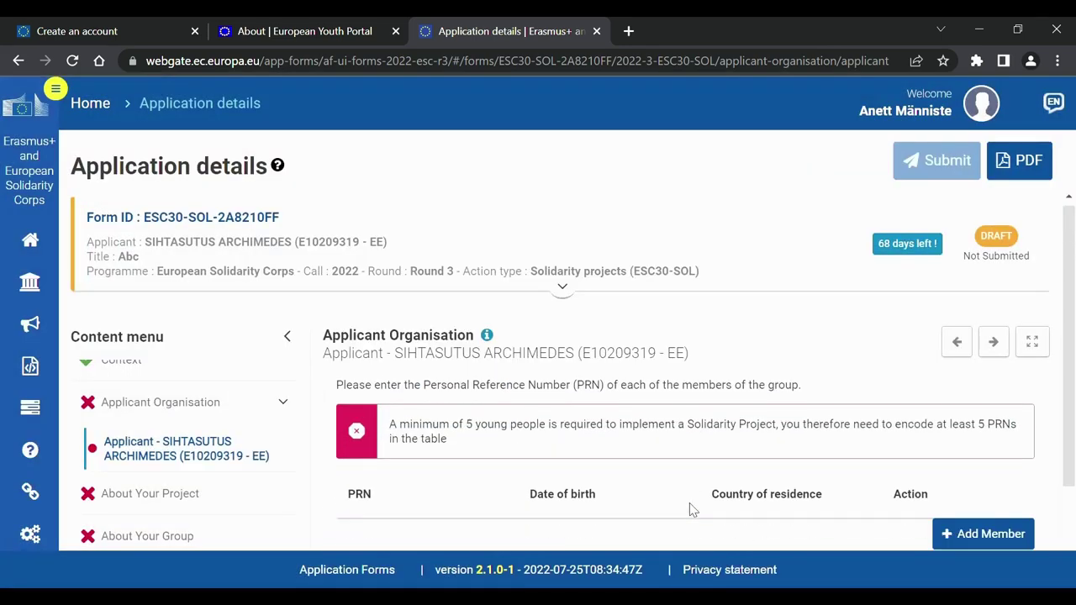
{"action": "scroll", "coordinate": [689, 502], "scroll_direction": "down", "scroll_amount": 1}
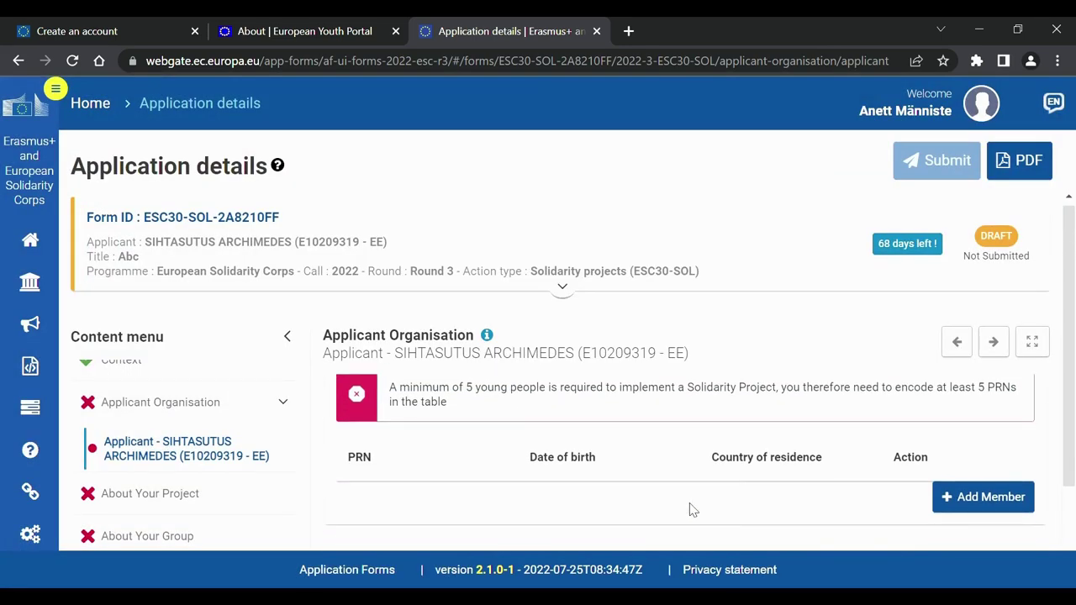
{"action": "left_click", "coordinate": [955, 497]}
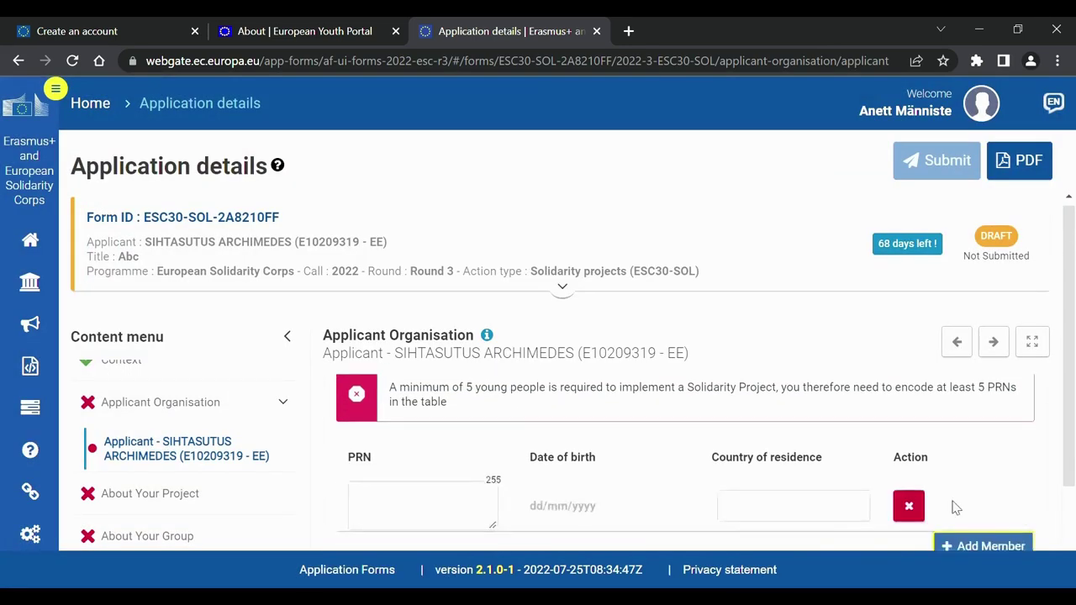
{"action": "left_click", "coordinate": [450, 516]}
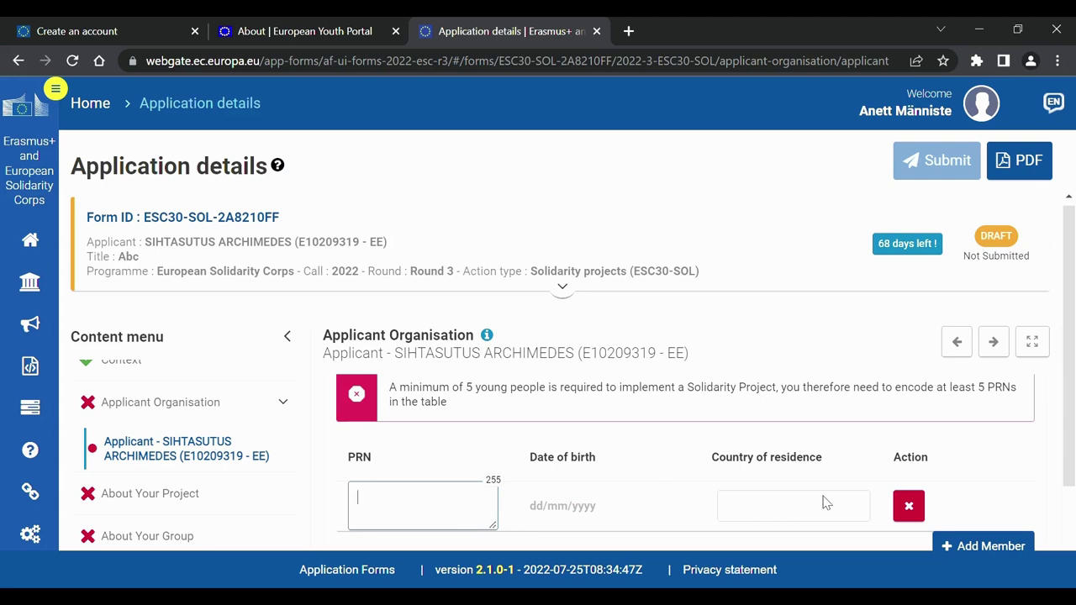
{"action": "left_click", "coordinate": [171, 497]}
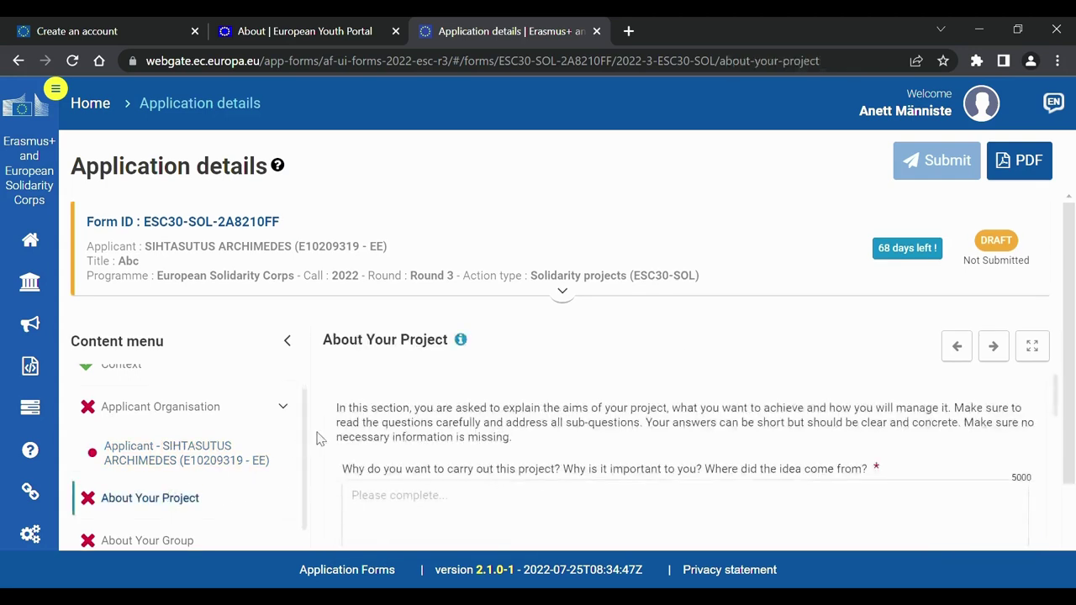
Scroll through the empty About Your Project questions down to the Month 9 activity row.
{"action": "scroll", "coordinate": [455, 425], "scroll_direction": "down", "scroll_amount": 1}
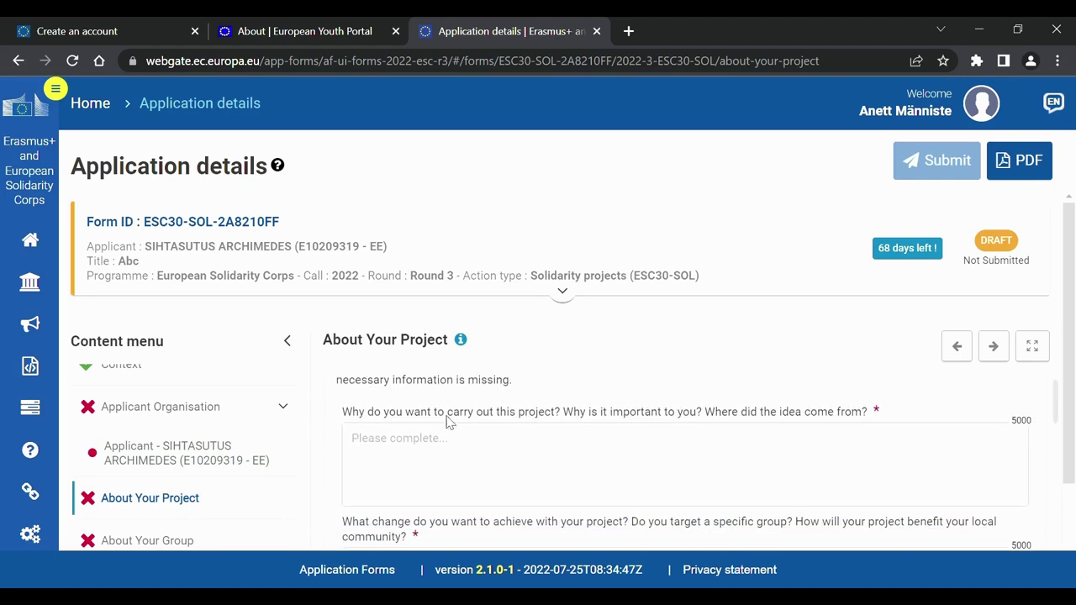
{"action": "scroll", "coordinate": [455, 425], "scroll_direction": "down", "scroll_amount": 4}
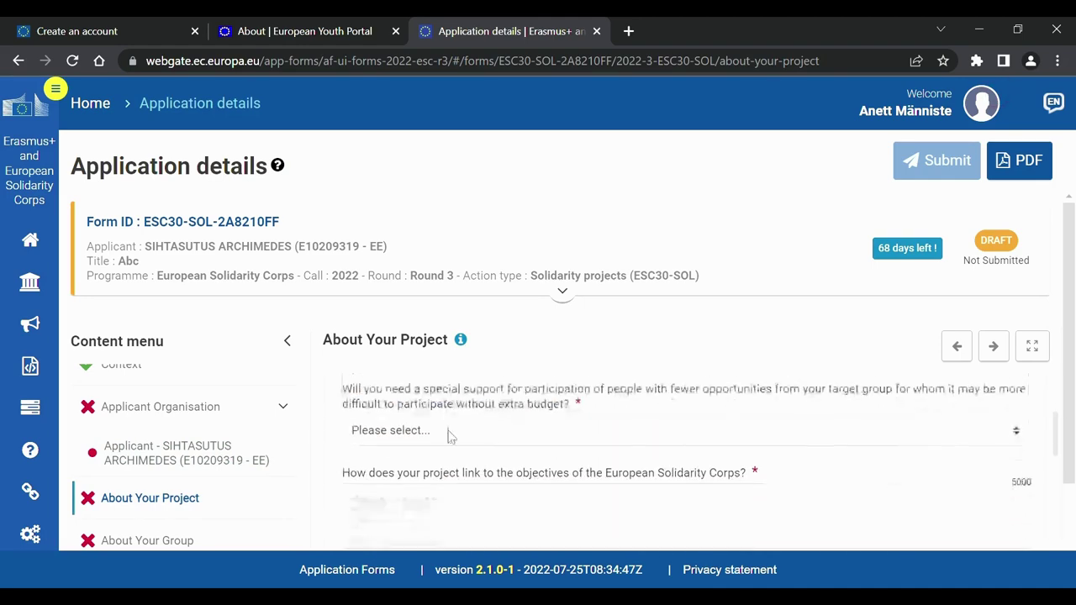
{"action": "scroll", "coordinate": [459, 491], "scroll_direction": "down", "scroll_amount": 3}
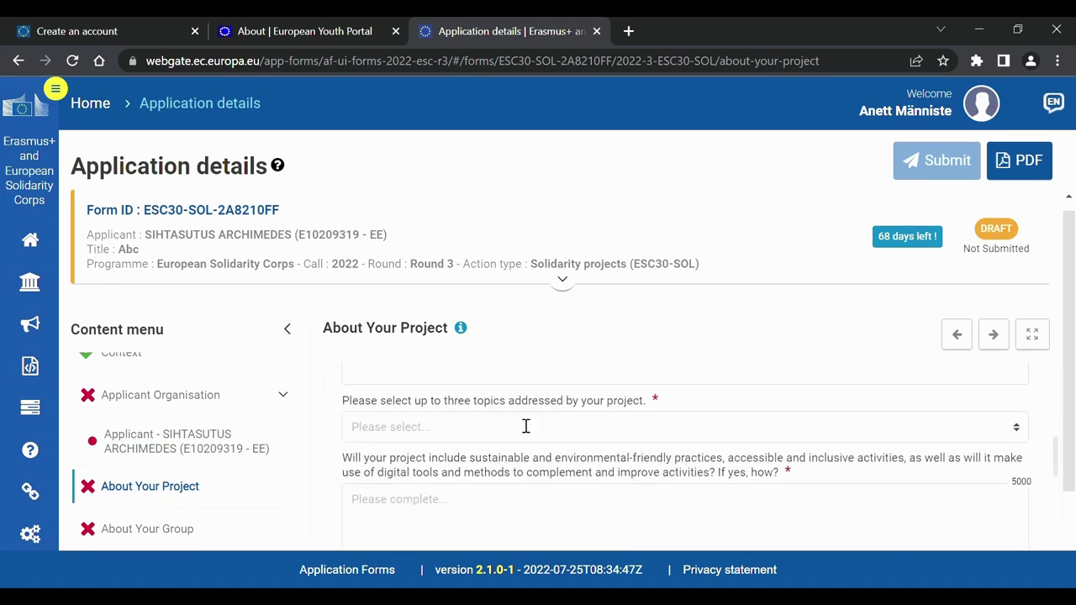
{"action": "left_click", "coordinate": [527, 425]}
{"action": "scroll", "coordinate": [582, 427], "scroll_direction": "down", "scroll_amount": 1}
{"action": "scroll", "coordinate": [581, 428], "scroll_direction": "down", "scroll_amount": 8}
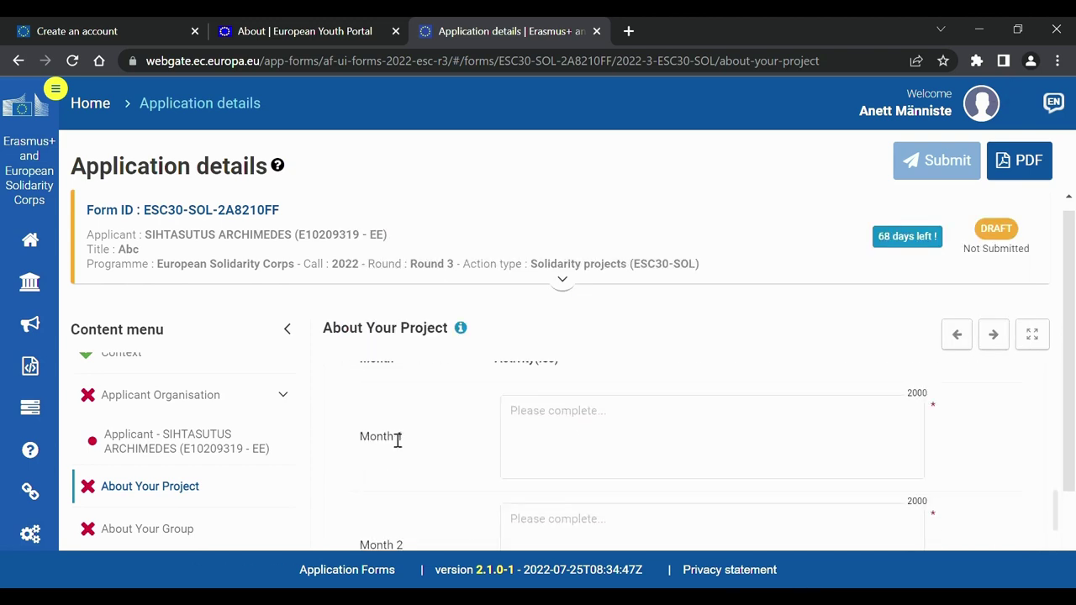
{"action": "scroll", "coordinate": [387, 437], "scroll_direction": "down", "scroll_amount": 5}
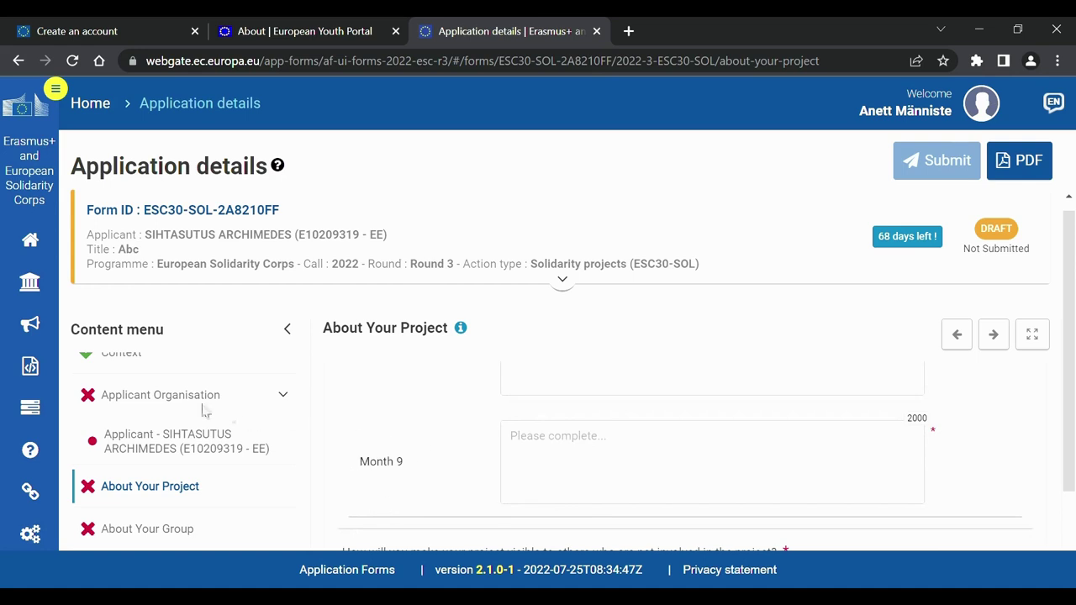
{"action": "scroll", "coordinate": [201, 411], "scroll_direction": "up", "scroll_amount": 2}
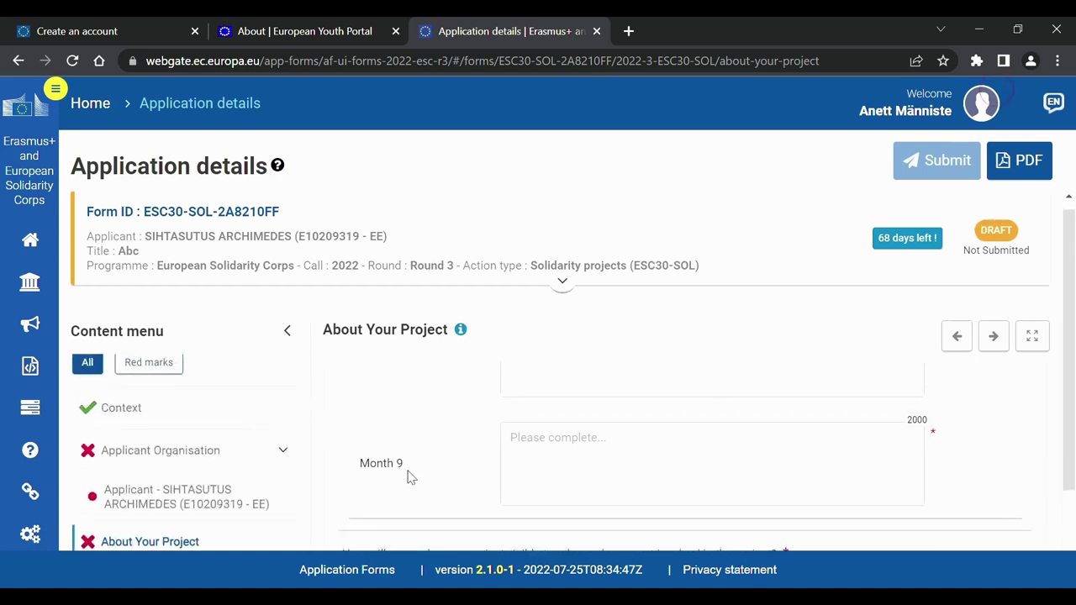
{"action": "scroll", "coordinate": [414, 481], "scroll_direction": "down", "scroll_amount": 3}
{"action": "scroll", "coordinate": [214, 468], "scroll_direction": "down", "scroll_amount": 2}
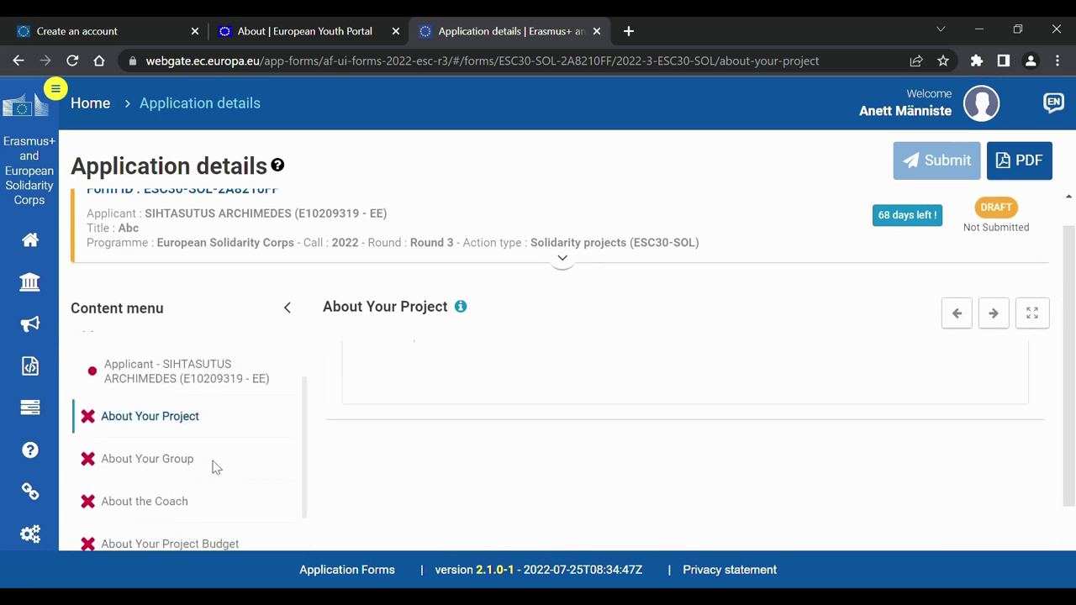
{"action": "left_click", "coordinate": [168, 465]}
Answer Yes to applying for exceptional costs in the About Your Group section.
{"action": "scroll", "coordinate": [421, 477], "scroll_direction": "down", "scroll_amount": 2}
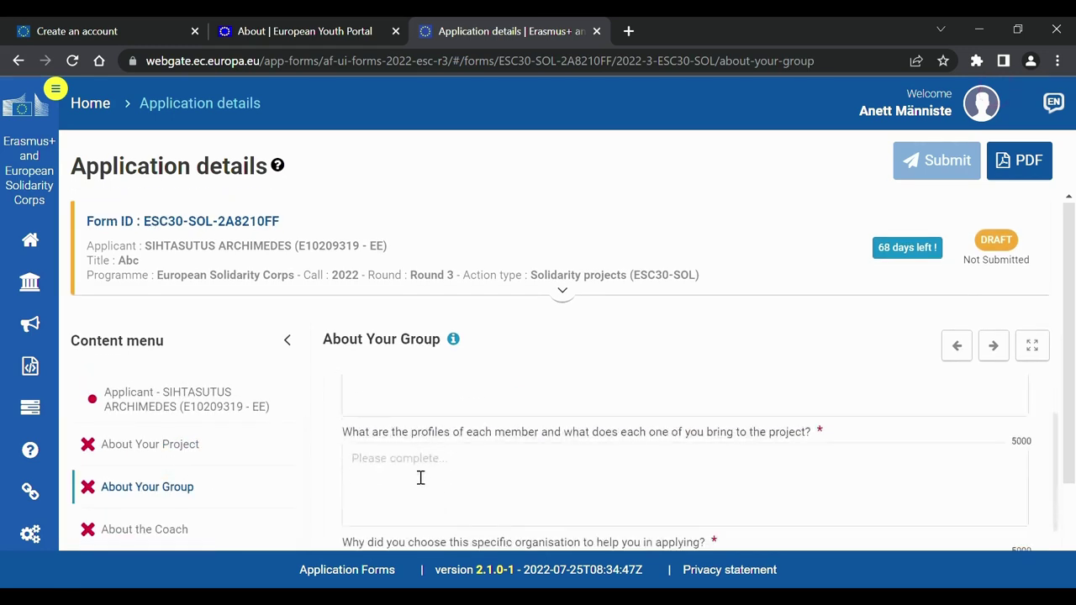
{"action": "scroll", "coordinate": [421, 477], "scroll_direction": "down", "scroll_amount": 3}
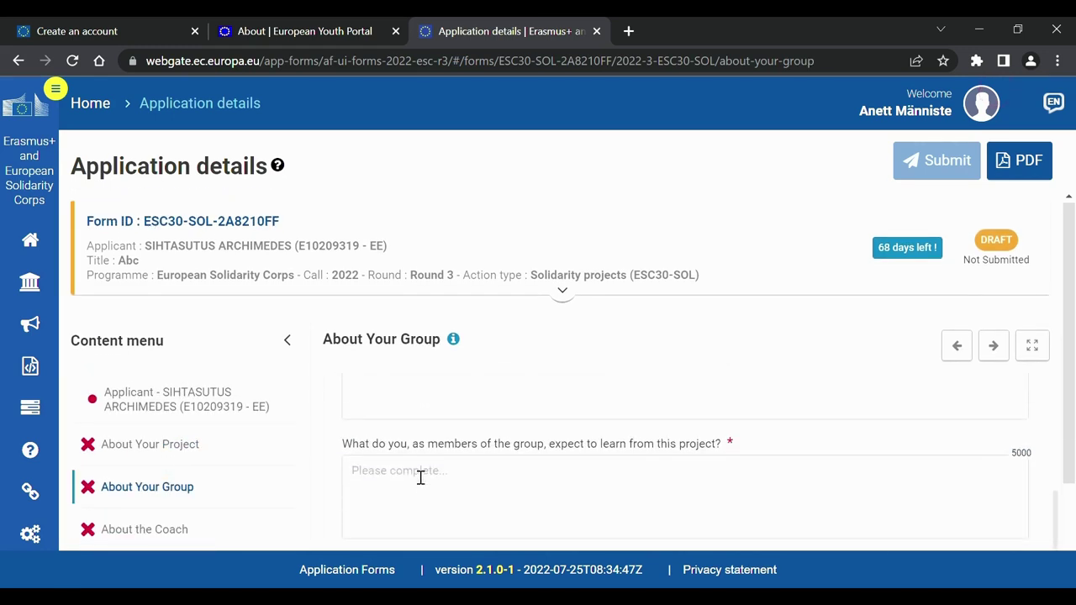
{"action": "scroll", "coordinate": [421, 477], "scroll_direction": "down", "scroll_amount": 4}
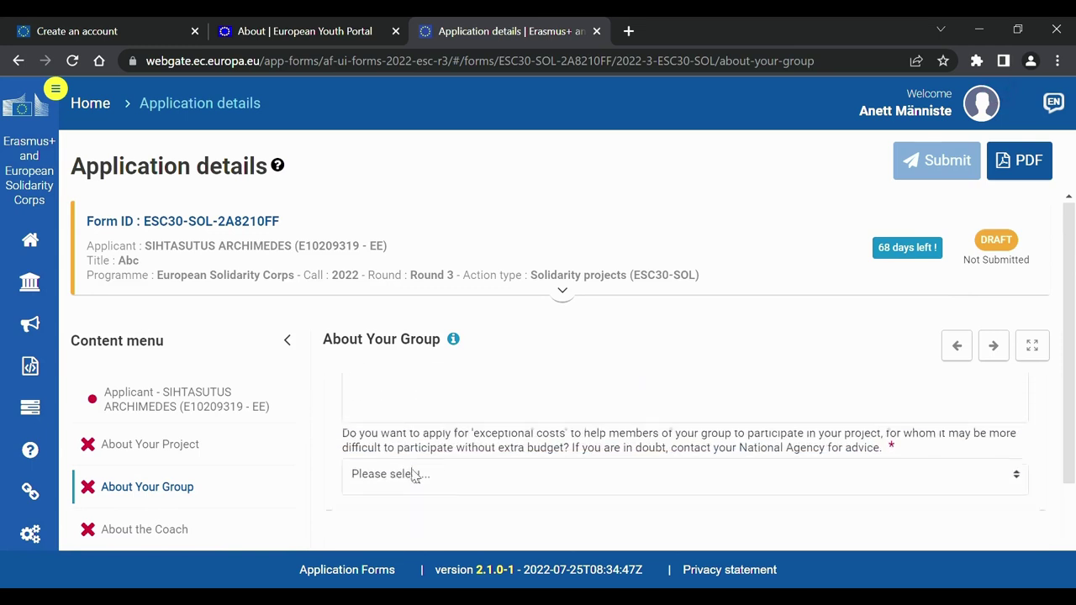
{"action": "scroll", "coordinate": [412, 475], "scroll_direction": "down", "scroll_amount": 1}
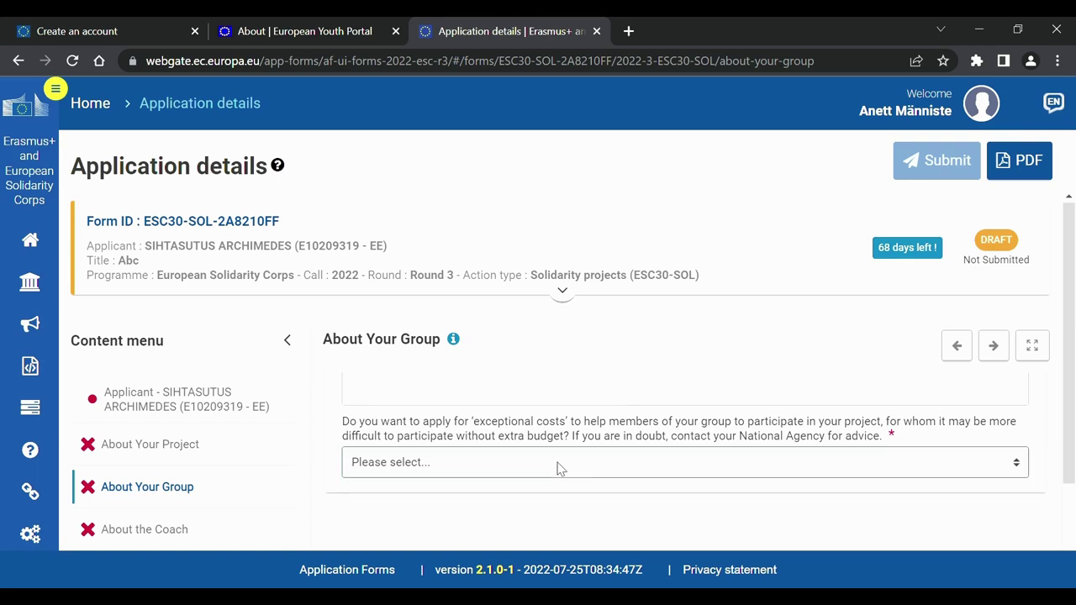
{"action": "left_click", "coordinate": [563, 517]}
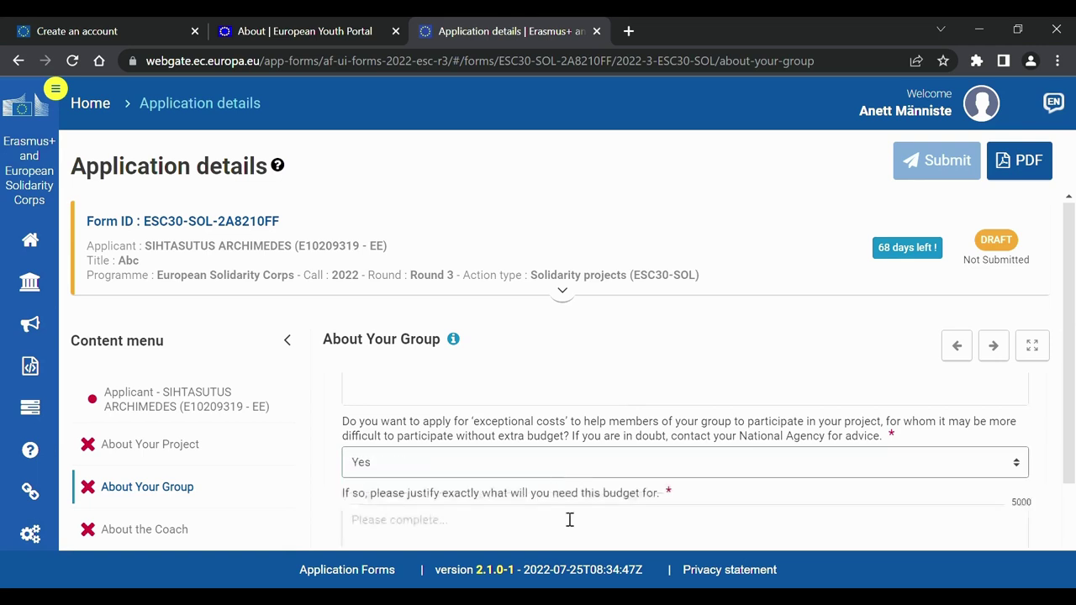
{"action": "scroll", "coordinate": [563, 517], "scroll_direction": "down", "scroll_amount": 2}
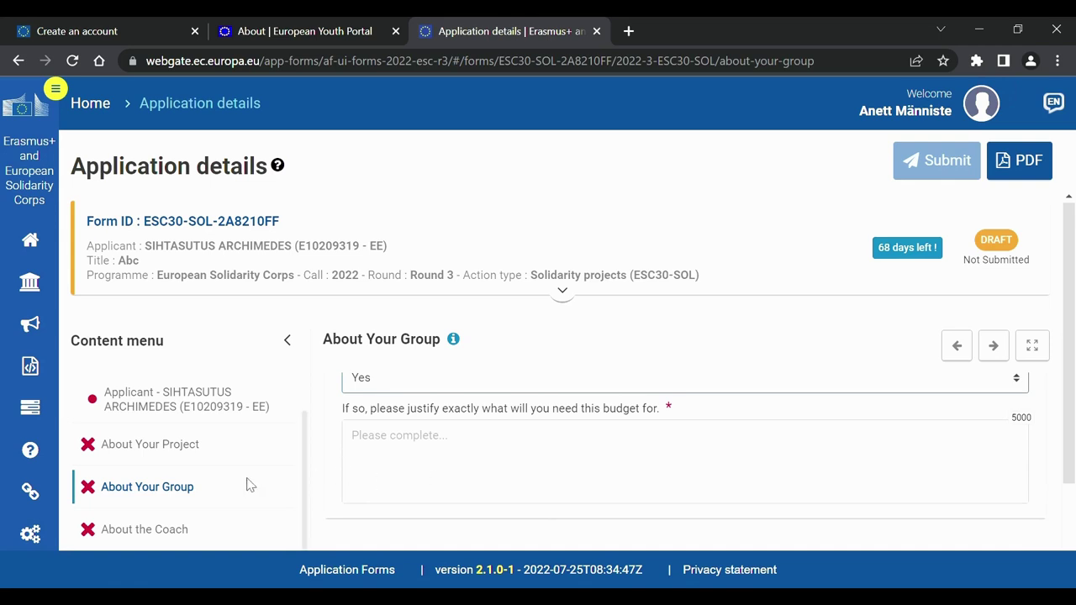
{"action": "scroll", "coordinate": [248, 485], "scroll_direction": "down", "scroll_amount": 3}
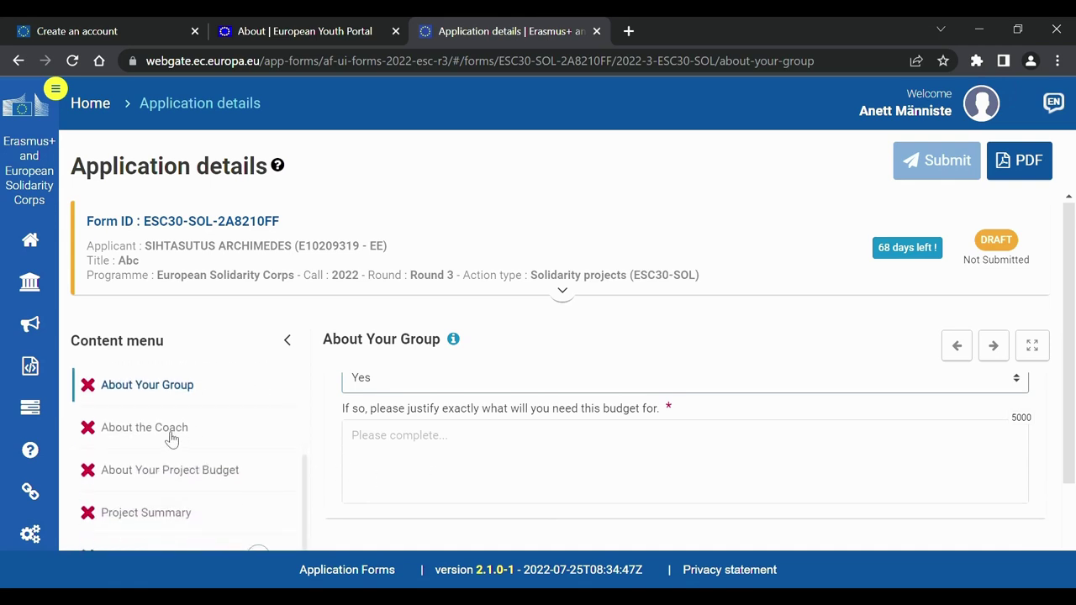
{"action": "left_click", "coordinate": [144, 430]}
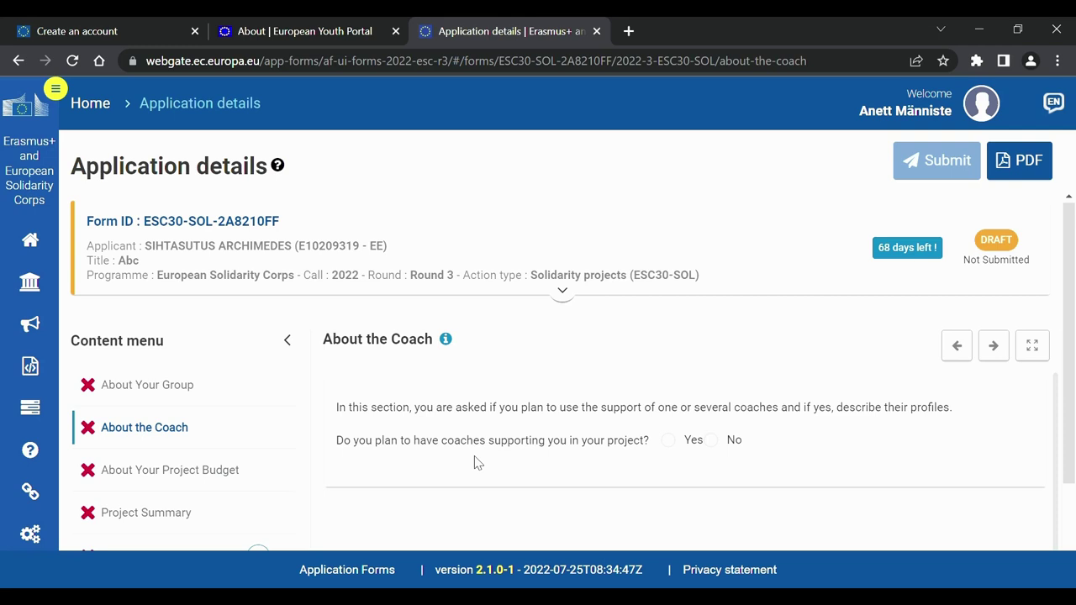
Choose Yes for coach support, revealing the empty coach-profile description field.
{"action": "left_click", "coordinate": [678, 443]}
{"action": "scroll", "coordinate": [673, 442], "scroll_direction": "down", "scroll_amount": 2}
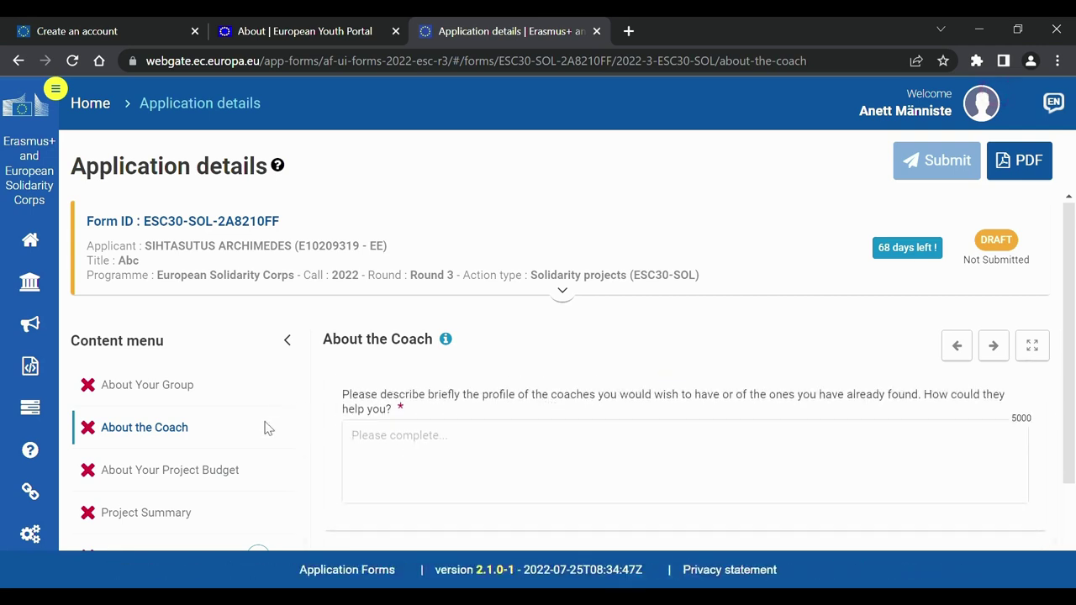
{"action": "left_click", "coordinate": [216, 479]}
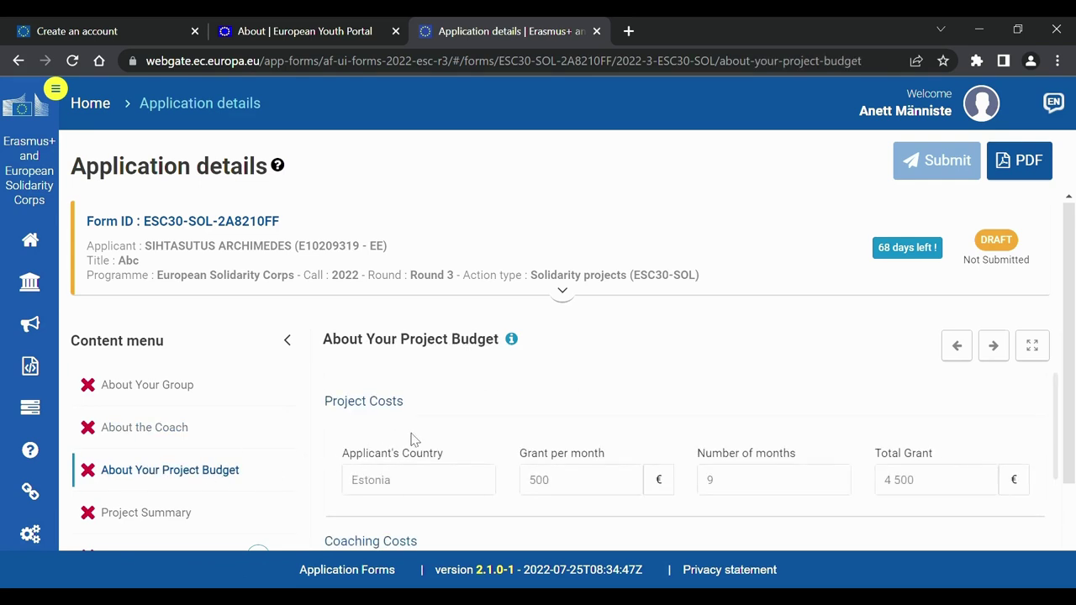
{"action": "scroll", "coordinate": [412, 439], "scroll_direction": "down", "scroll_amount": 1}
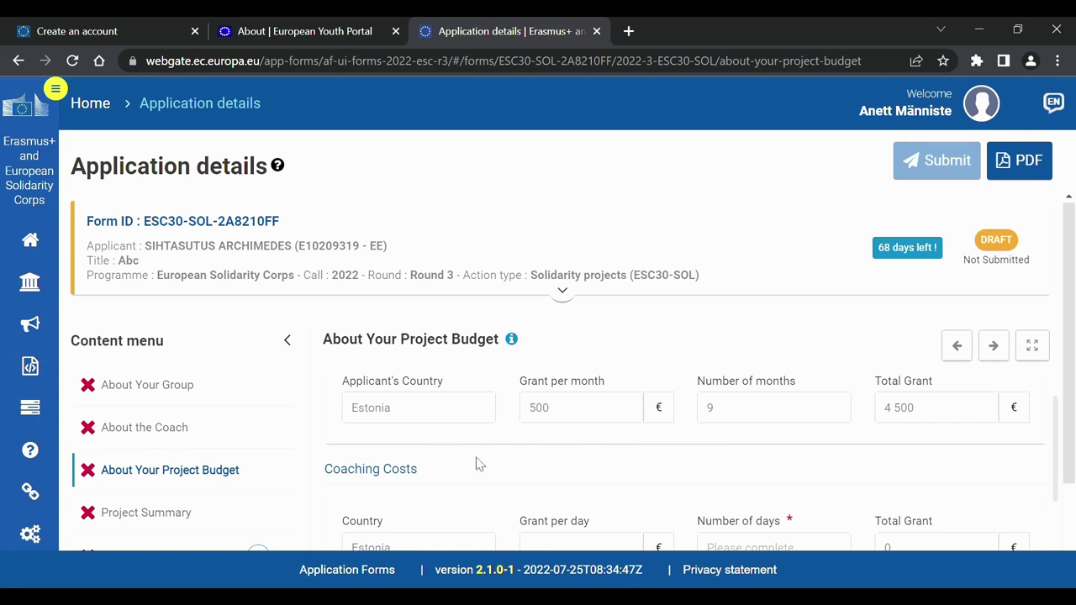
{"action": "scroll", "coordinate": [477, 464], "scroll_direction": "down", "scroll_amount": 2}
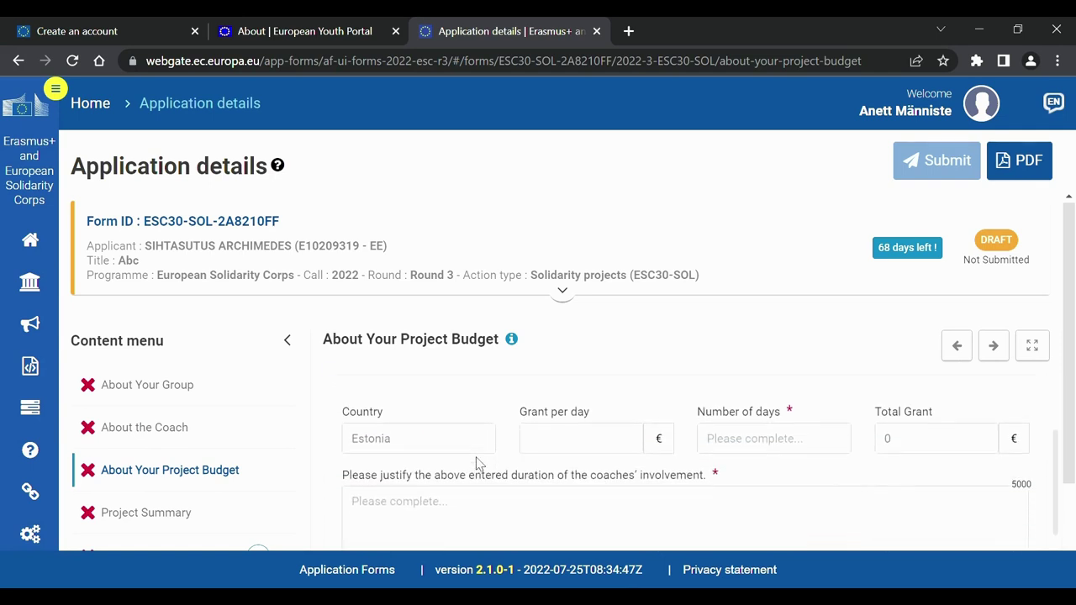
{"action": "left_click", "coordinate": [742, 421]}
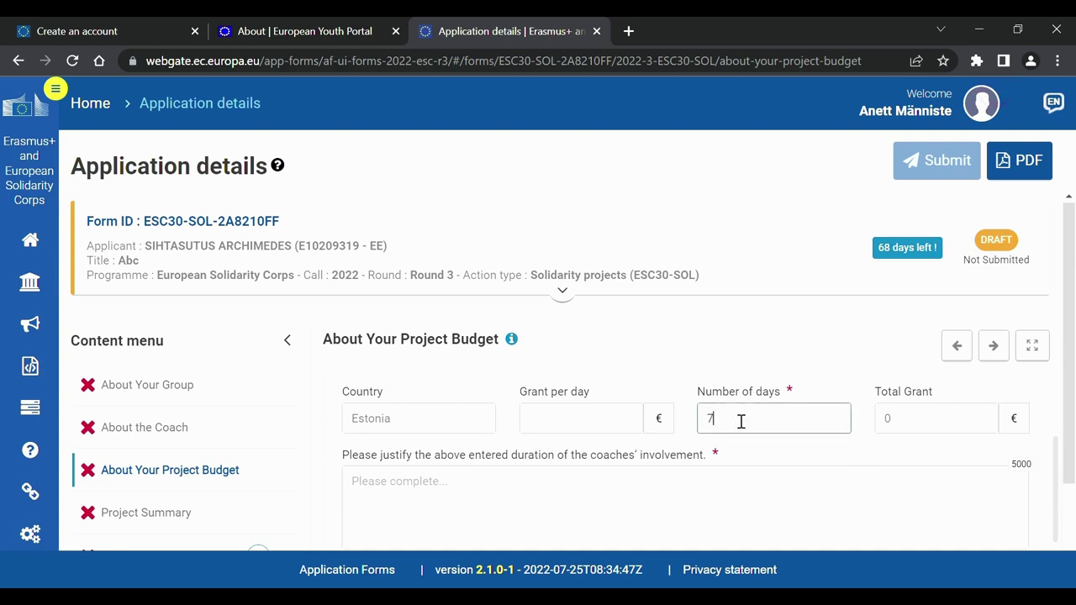
{"action": "left_click", "coordinate": [667, 385]}
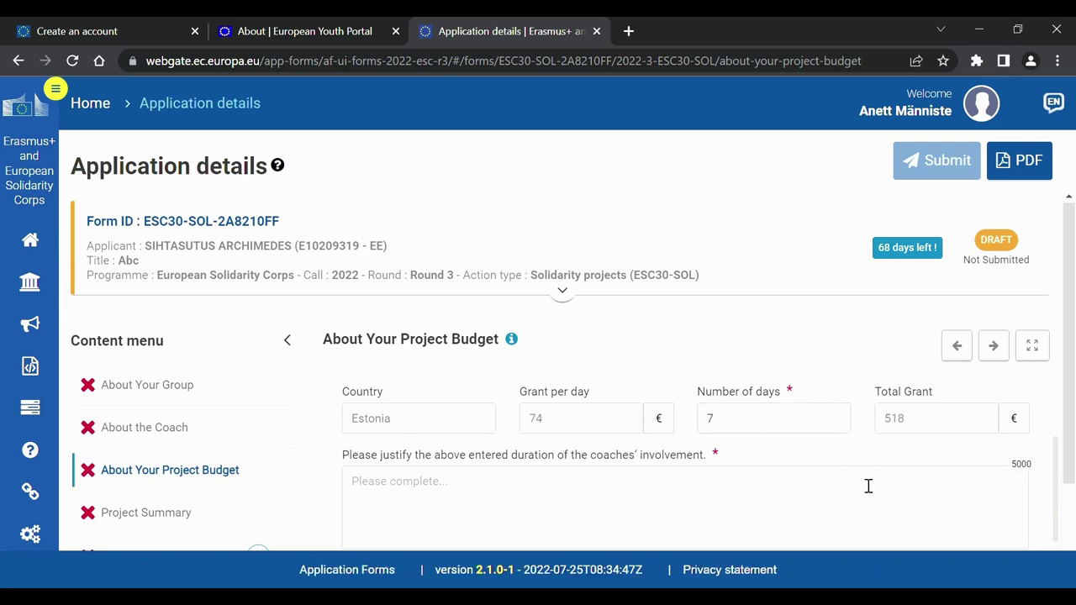
{"action": "scroll", "coordinate": [869, 486], "scroll_direction": "down", "scroll_amount": 1}
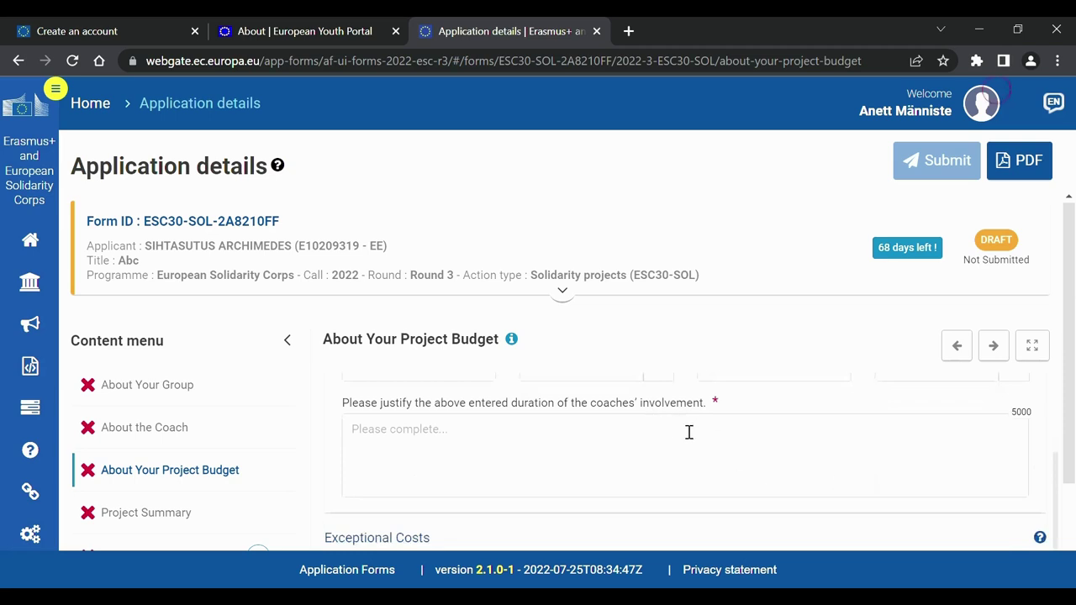
{"action": "scroll", "coordinate": [696, 427], "scroll_direction": "down", "scroll_amount": 3}
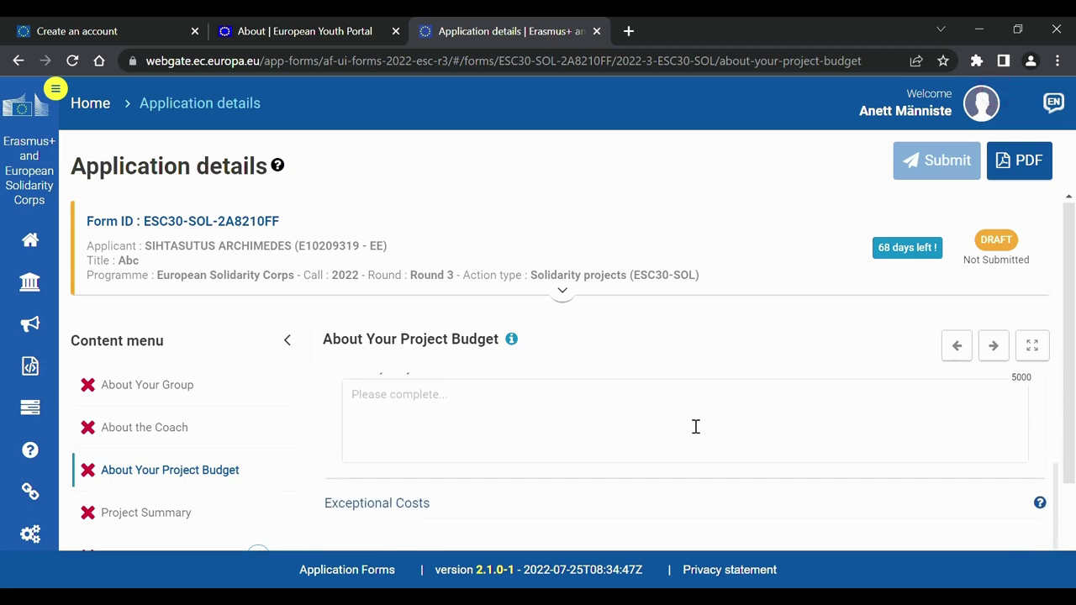
{"action": "scroll", "coordinate": [688, 424], "scroll_direction": "down", "scroll_amount": 1}
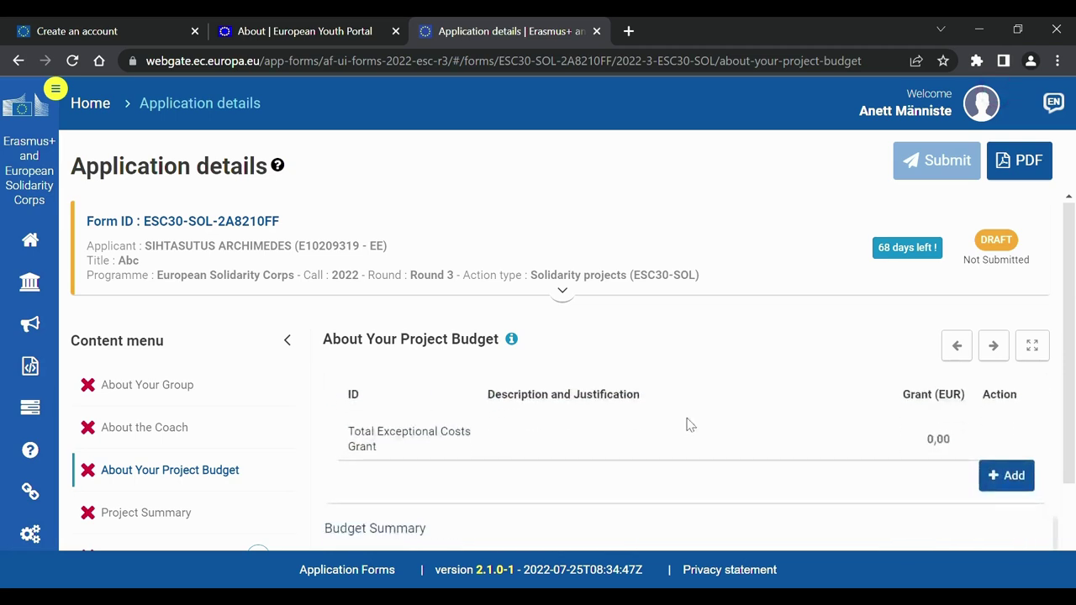
Add exceptional cost 'Viipekeele tõlk' with a 500 EUR grant, bringing the budget total to 5 518 €.
{"action": "scroll", "coordinate": [690, 425], "scroll_direction": "up", "scroll_amount": 1}
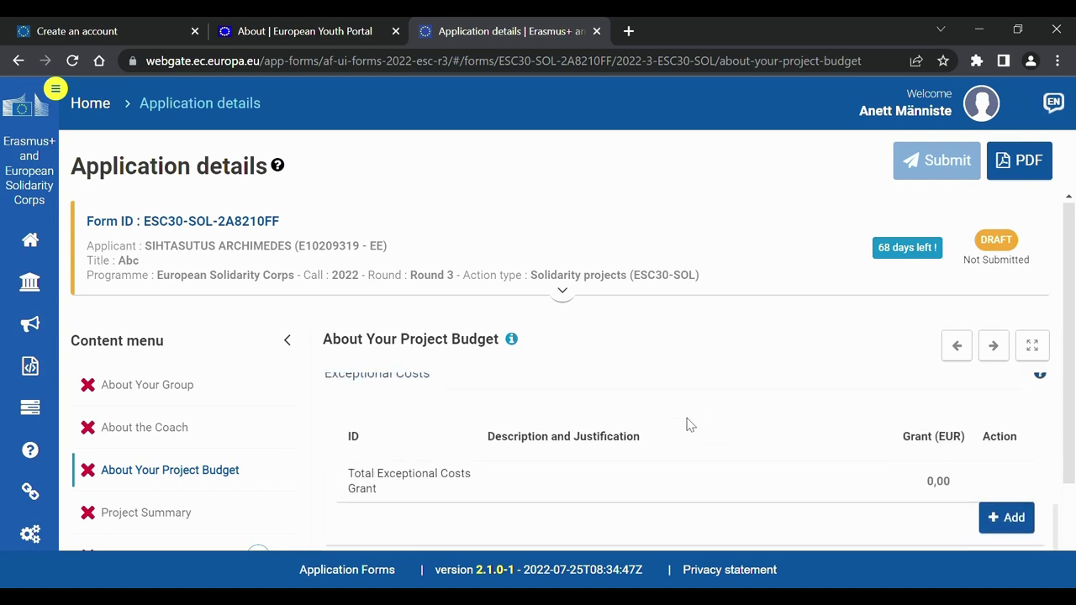
{"action": "left_click", "coordinate": [994, 526]}
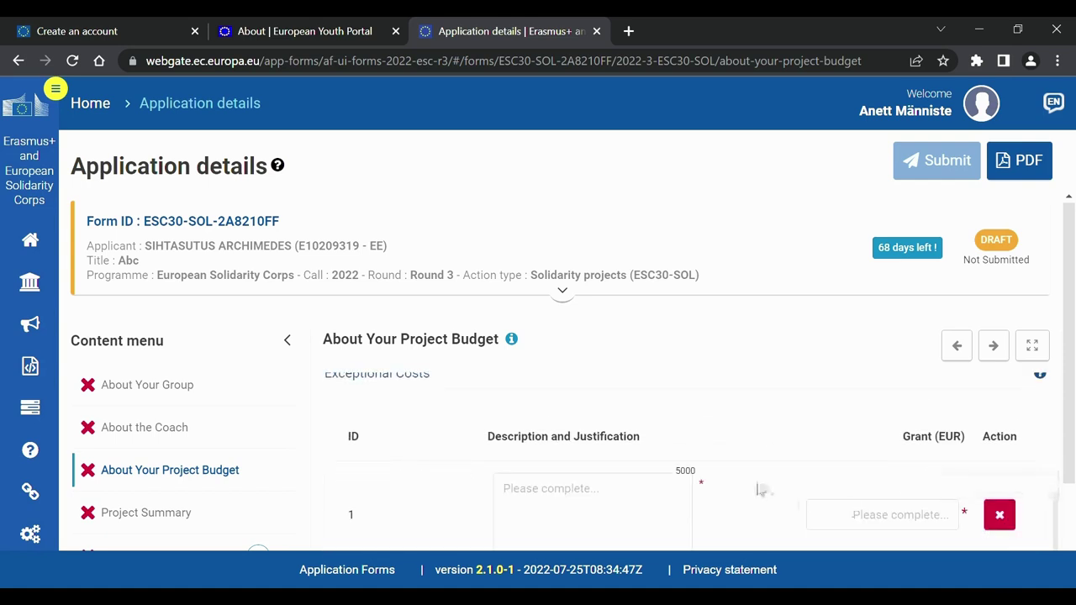
{"action": "scroll", "coordinate": [757, 487], "scroll_direction": "down", "scroll_amount": 1}
{"action": "scroll", "coordinate": [759, 490], "scroll_direction": "up", "scroll_amount": 1}
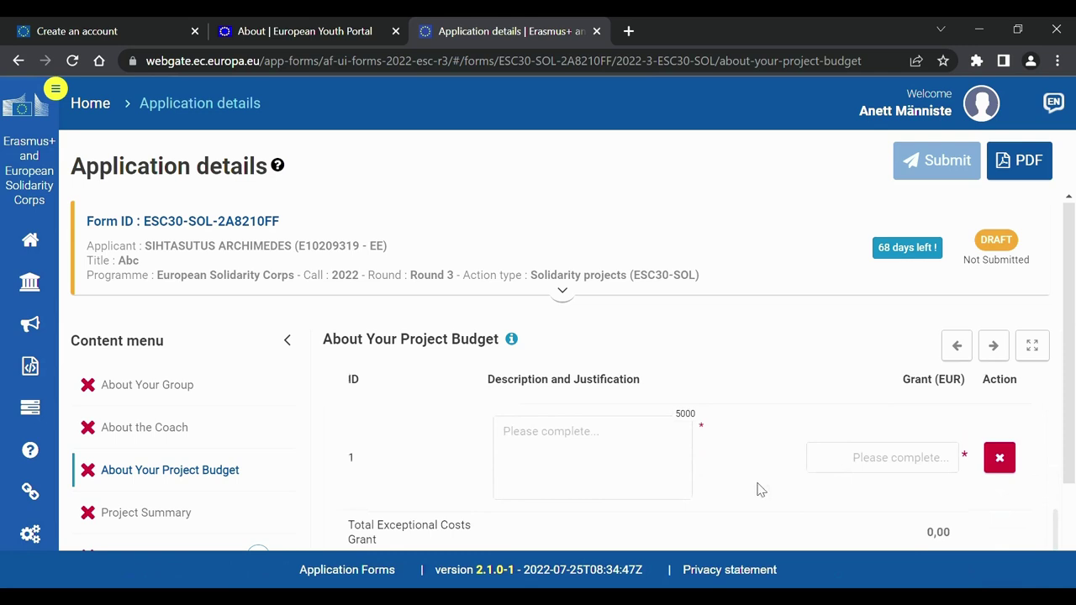
{"action": "left_click", "coordinate": [548, 456]}
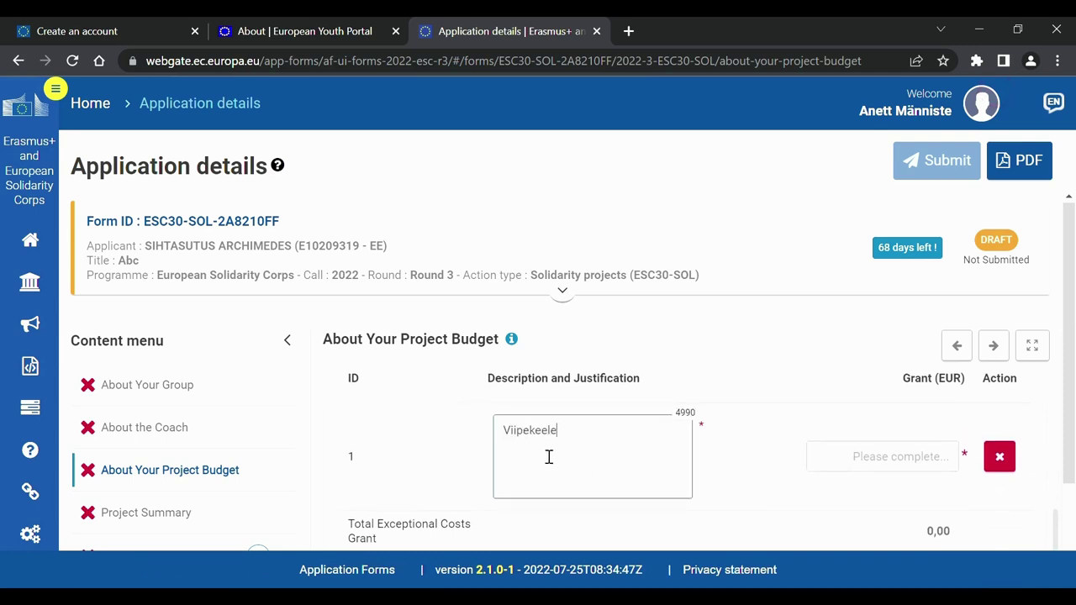
{"action": "left_click", "coordinate": [913, 459]}
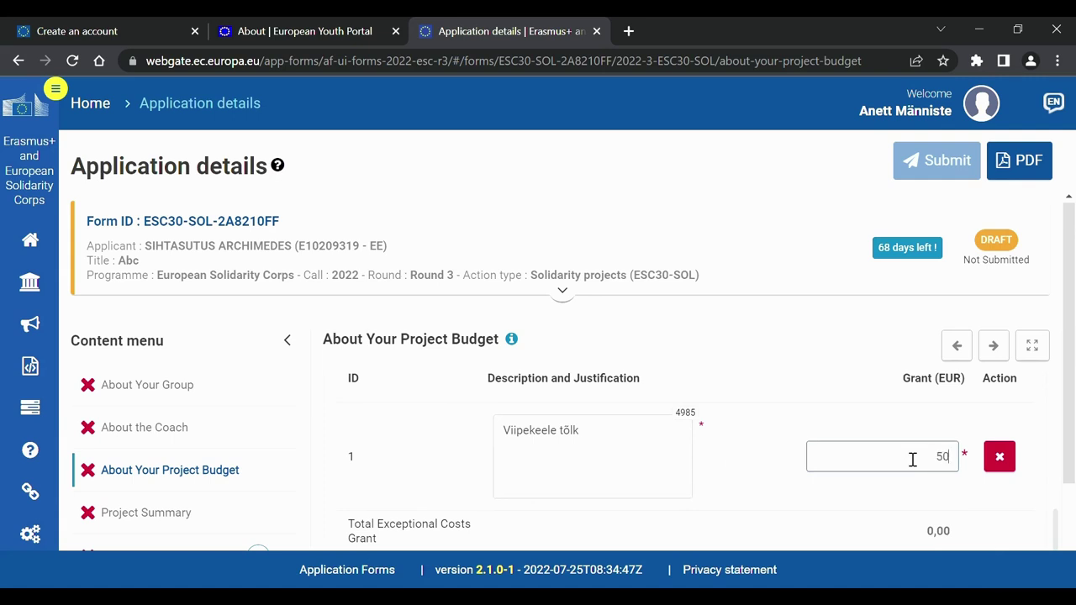
{"action": "left_click", "coordinate": [858, 430]}
{"action": "scroll", "coordinate": [858, 431], "scroll_direction": "down", "scroll_amount": 1}
{"action": "scroll", "coordinate": [858, 430], "scroll_direction": "up", "scroll_amount": 2}
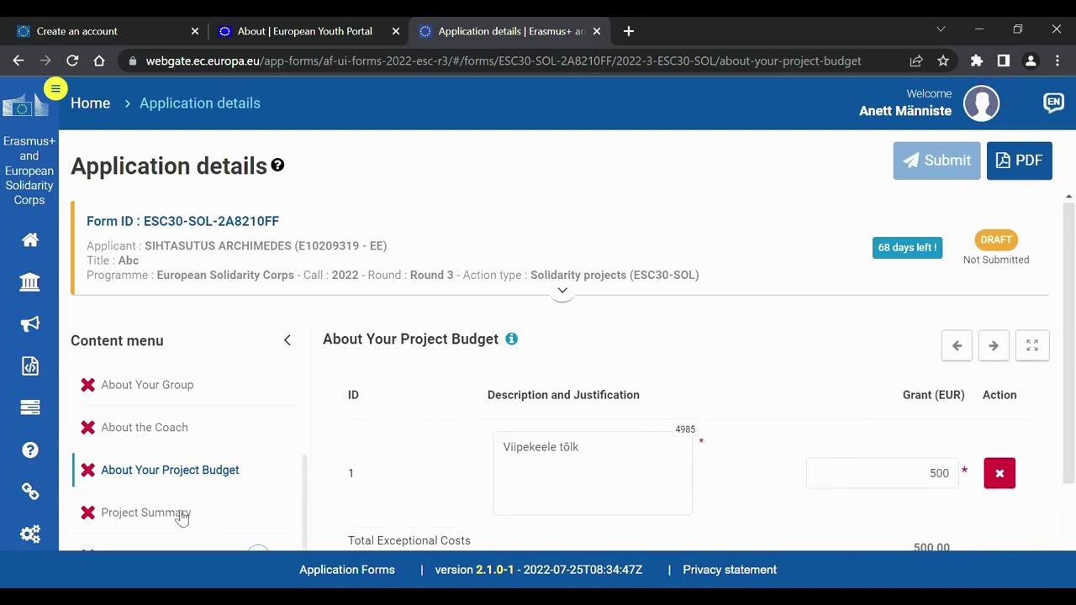
{"action": "scroll", "coordinate": [538, 434], "scroll_direction": "down", "scroll_amount": 3}
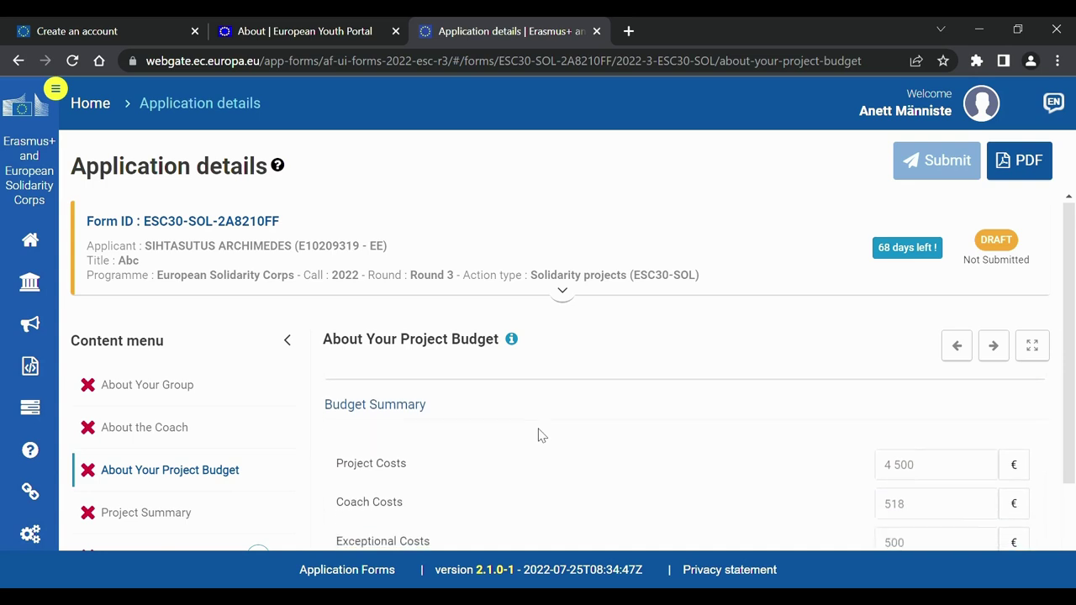
{"action": "scroll", "coordinate": [538, 434], "scroll_direction": "down", "scroll_amount": 2}
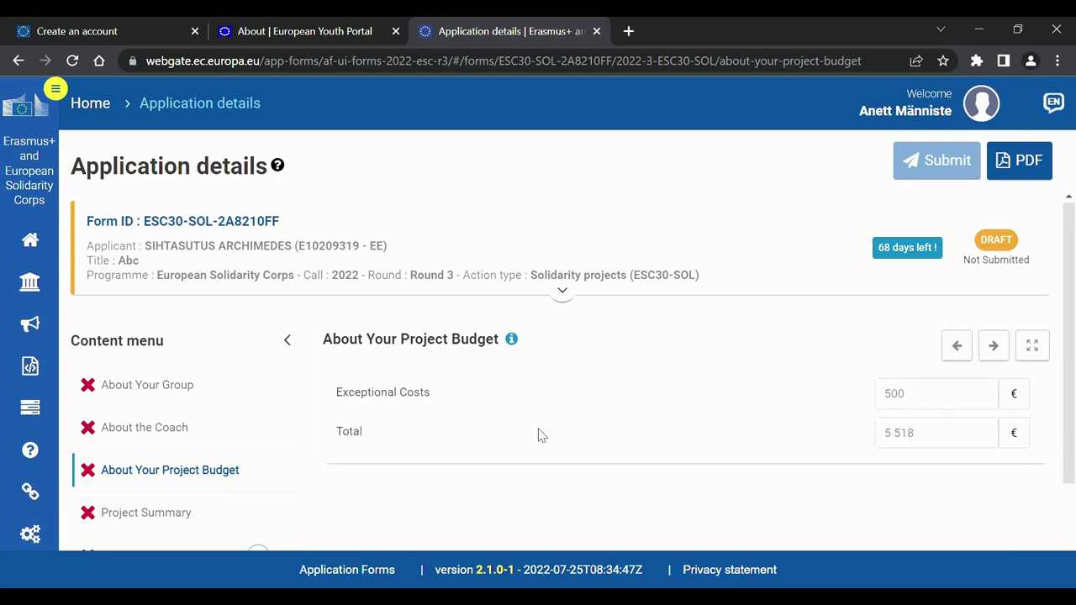
Review the blank Project Summary objectives, activities and results questions and their English translations.
{"action": "left_click", "coordinate": [187, 519]}
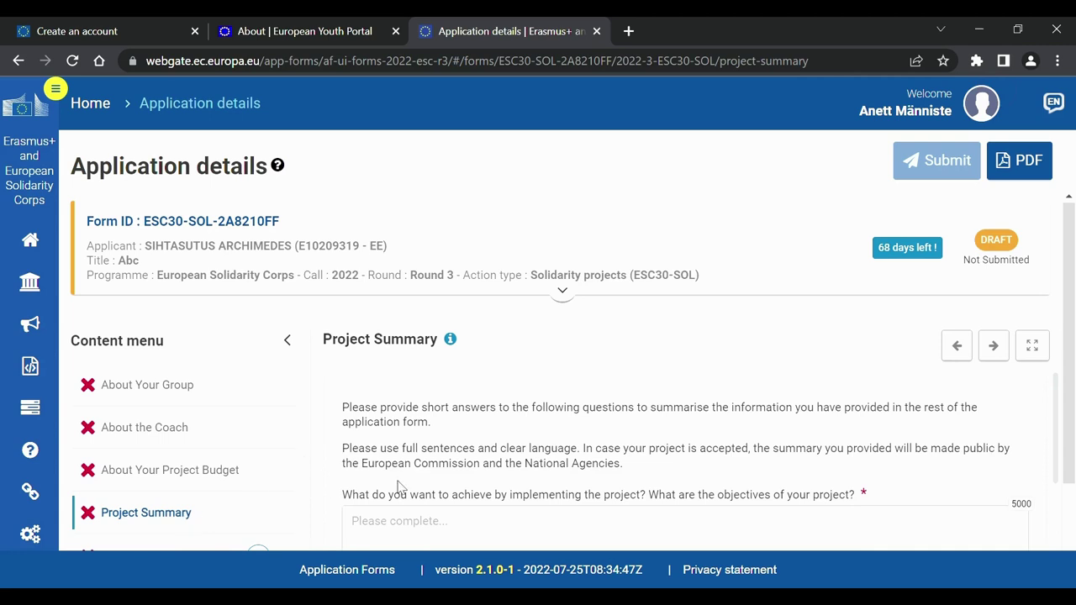
{"action": "scroll", "coordinate": [400, 488], "scroll_direction": "down", "scroll_amount": 2}
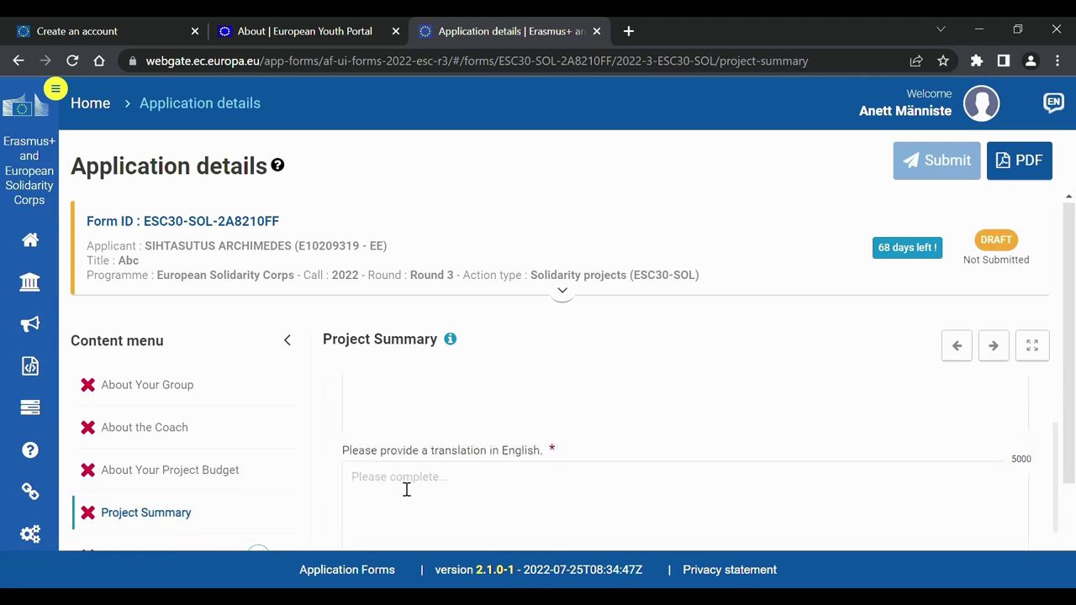
{"action": "scroll", "coordinate": [406, 489], "scroll_direction": "down", "scroll_amount": 1}
{"action": "scroll", "coordinate": [406, 489], "scroll_direction": "down", "scroll_amount": 1}
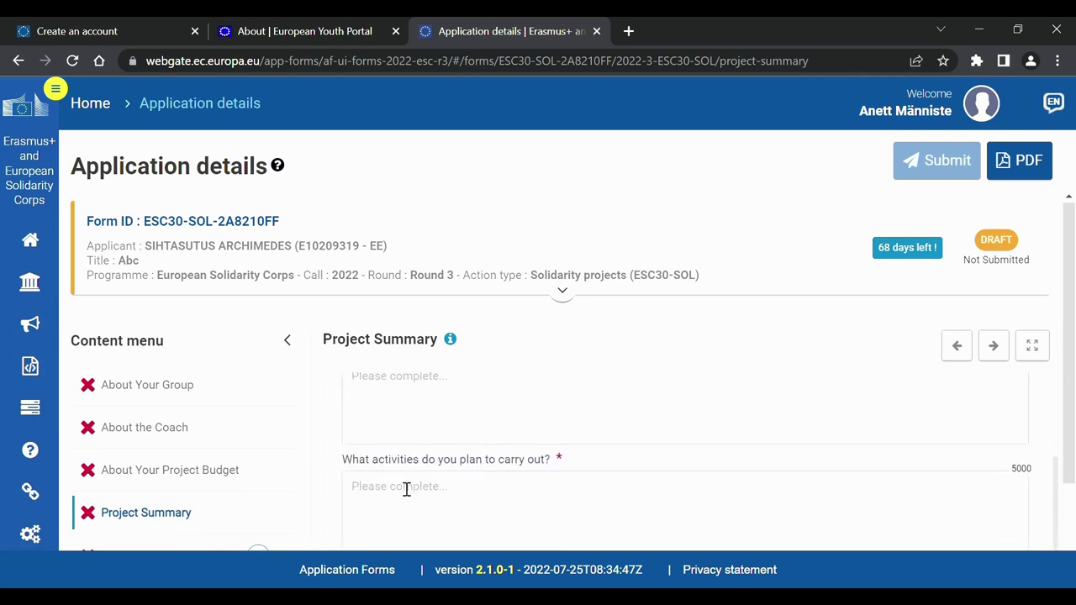
{"action": "scroll", "coordinate": [406, 489], "scroll_direction": "down", "scroll_amount": 2}
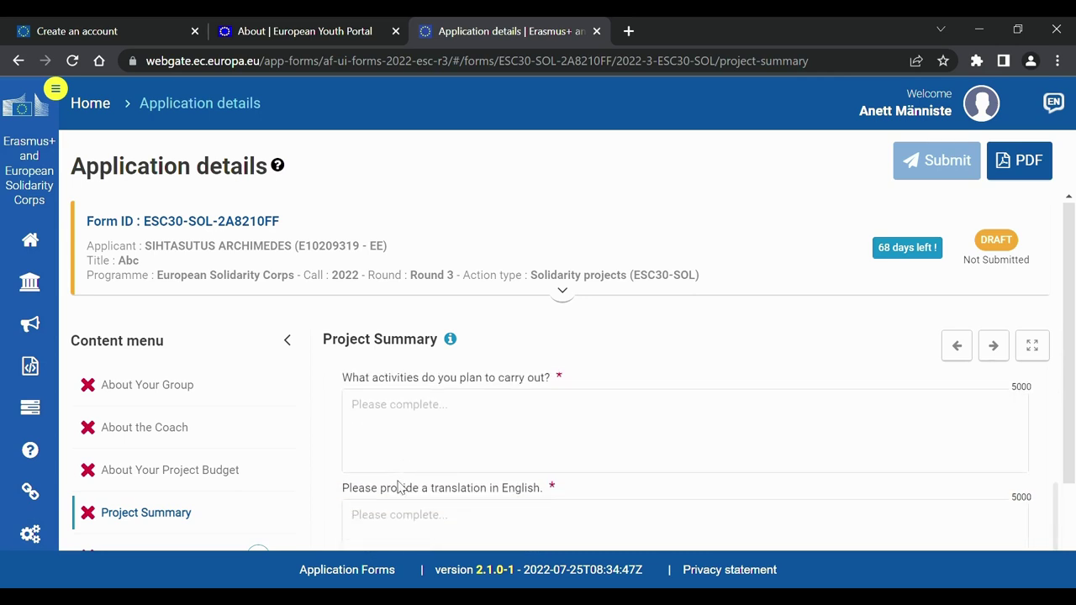
{"action": "scroll", "coordinate": [402, 489], "scroll_direction": "down", "scroll_amount": 2}
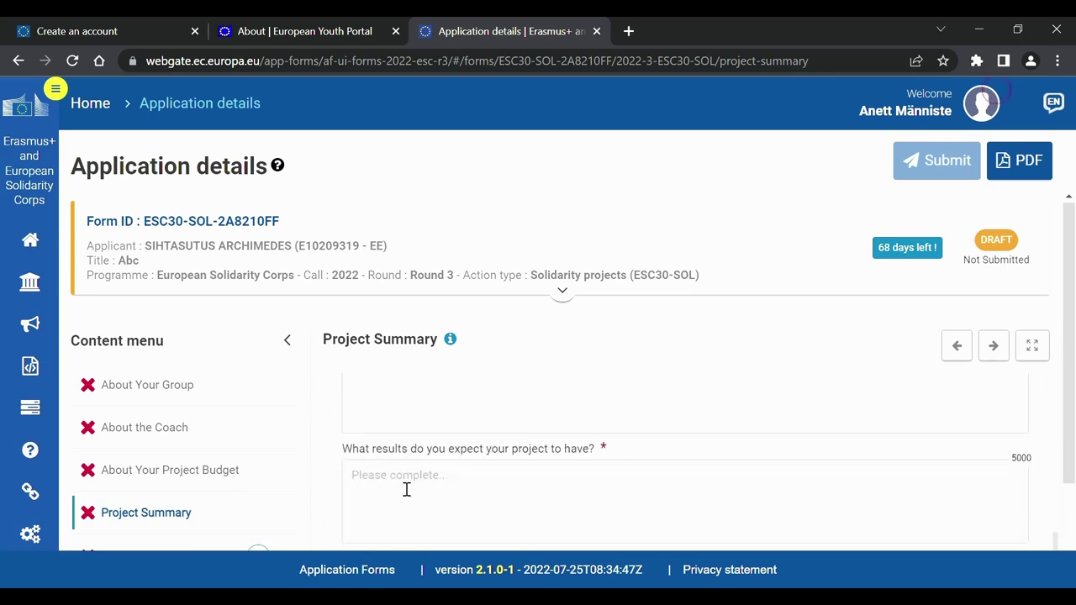
{"action": "scroll", "coordinate": [406, 489], "scroll_direction": "down", "scroll_amount": 1}
{"action": "scroll", "coordinate": [406, 490], "scroll_direction": "down", "scroll_amount": 1}
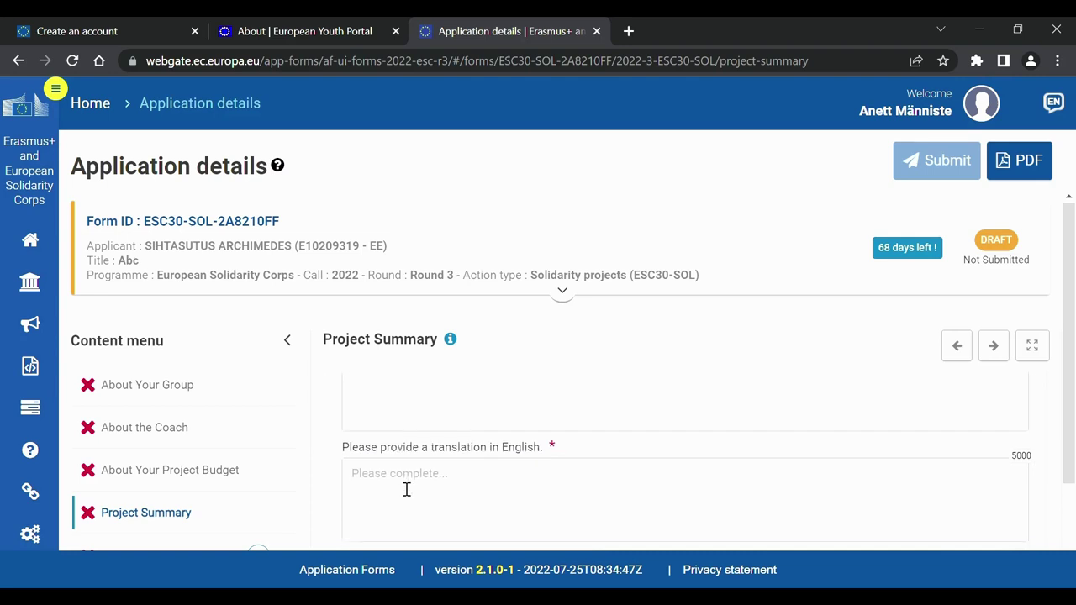
{"action": "scroll", "coordinate": [406, 490], "scroll_direction": "down", "scroll_amount": 1}
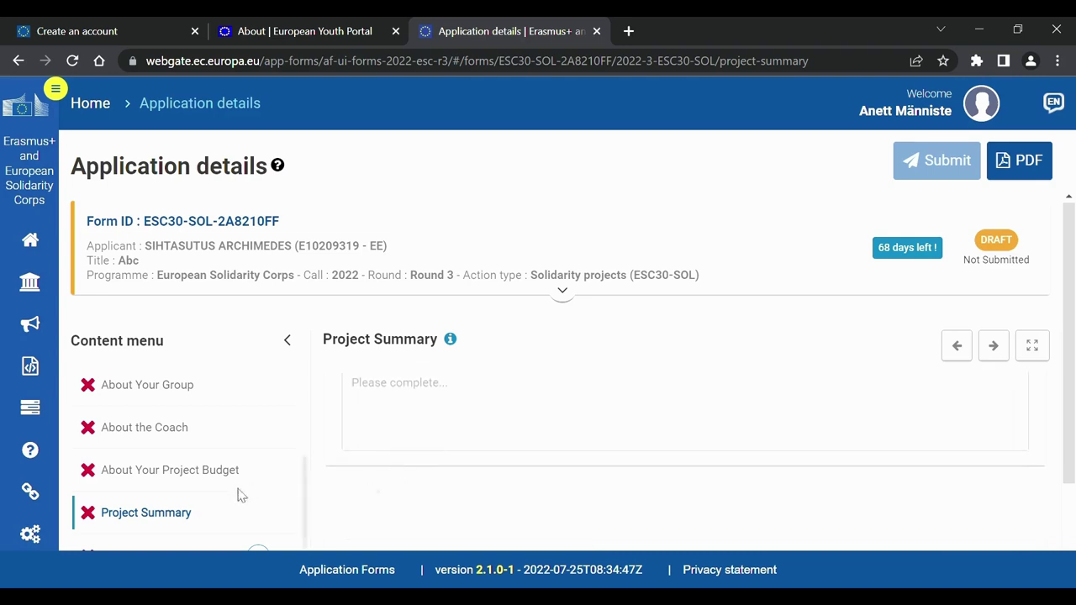
{"action": "scroll", "coordinate": [237, 496], "scroll_direction": "down", "scroll_amount": 2}
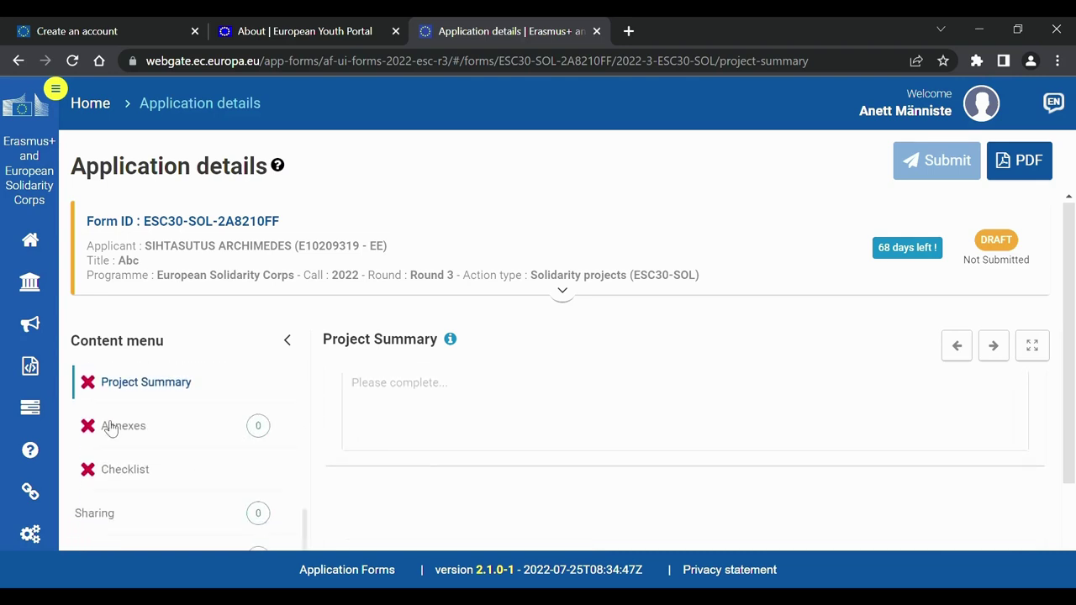
Review the Annexes section, whose Declaration on Honour table is still empty.
{"action": "left_click", "coordinate": [126, 430]}
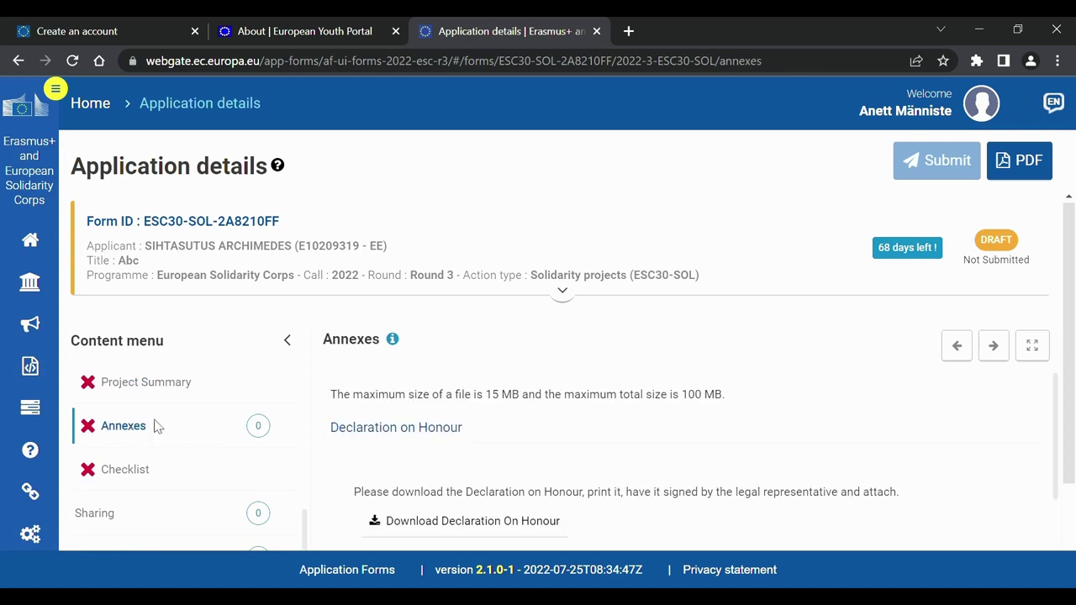
{"action": "scroll", "coordinate": [410, 434], "scroll_direction": "down", "scroll_amount": 1}
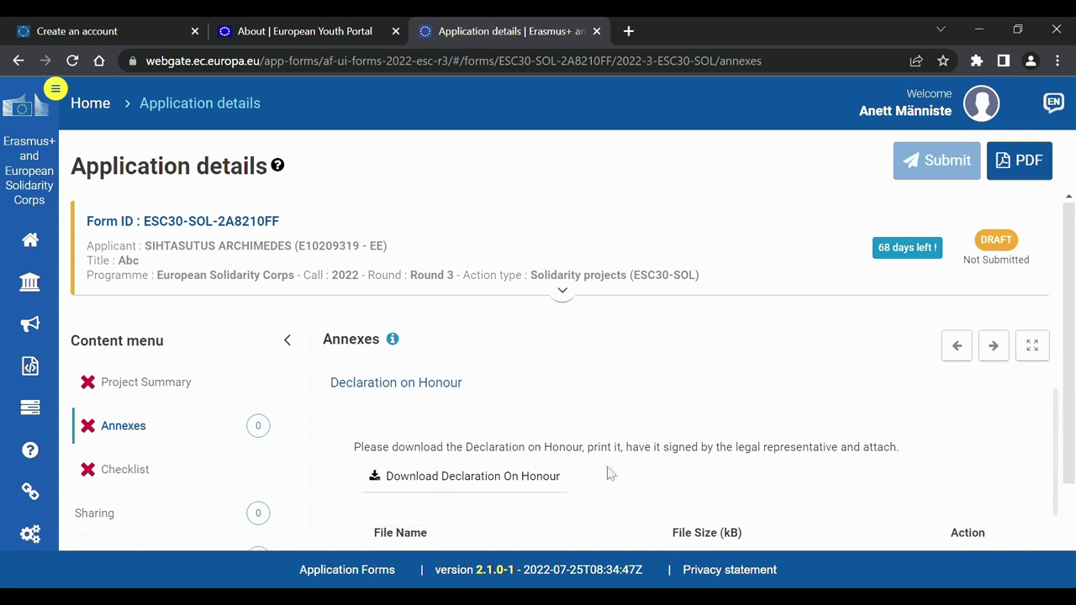
{"action": "scroll", "coordinate": [610, 473], "scroll_direction": "down", "scroll_amount": 3}
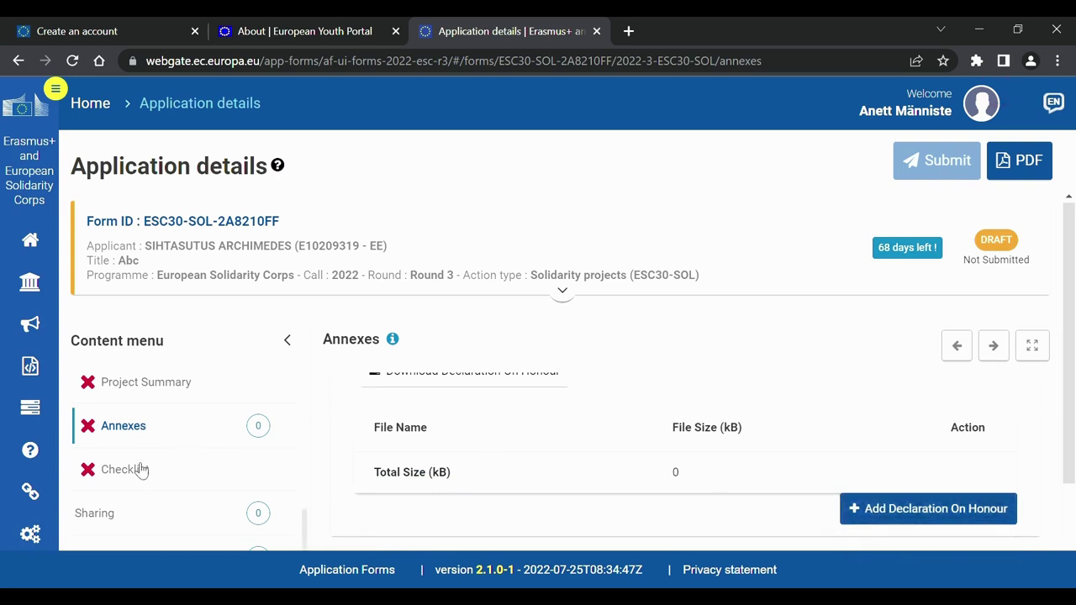
{"action": "left_click", "coordinate": [140, 470]}
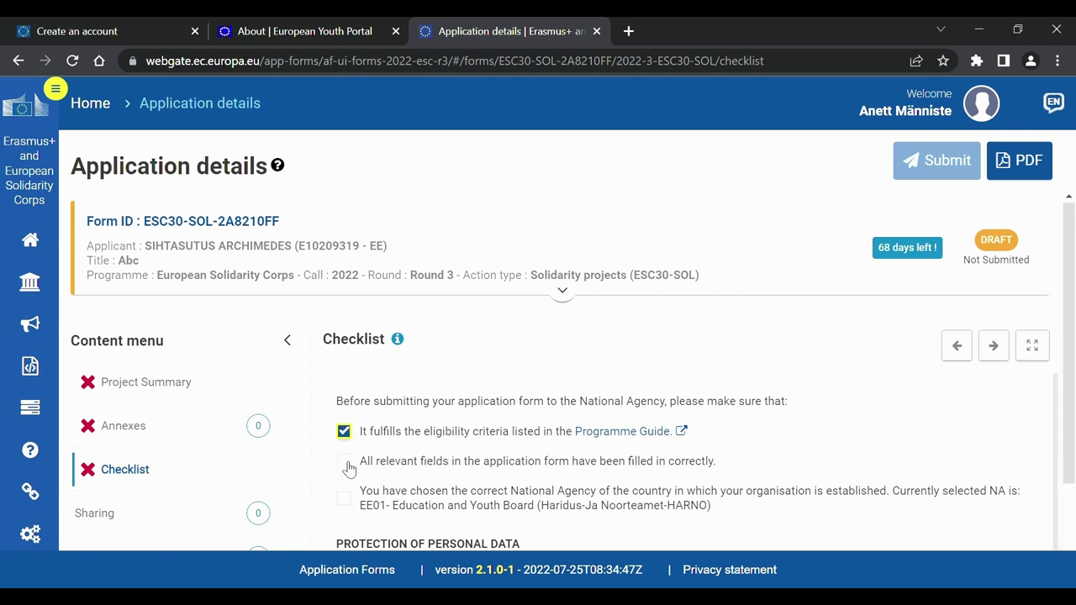
Tick the 'relevant fields filled correctly' and 'correct National Agency chosen' checklist statements.
{"action": "left_click", "coordinate": [348, 465]}
{"action": "left_click", "coordinate": [348, 503]}
{"action": "scroll", "coordinate": [425, 492], "scroll_direction": "down", "scroll_amount": 2}
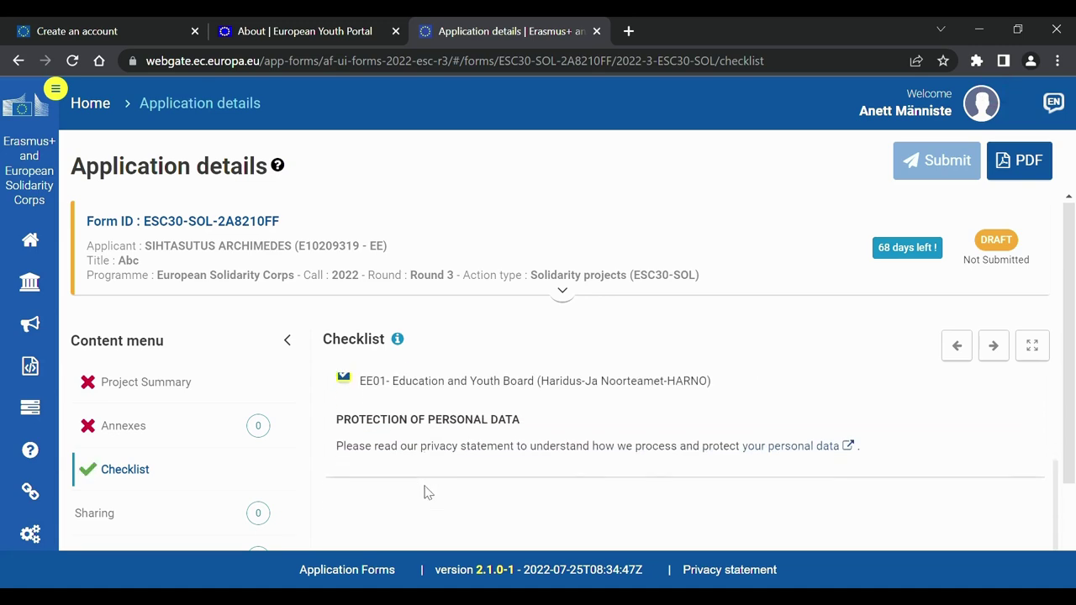
{"action": "scroll", "coordinate": [424, 492], "scroll_direction": "down", "scroll_amount": 2}
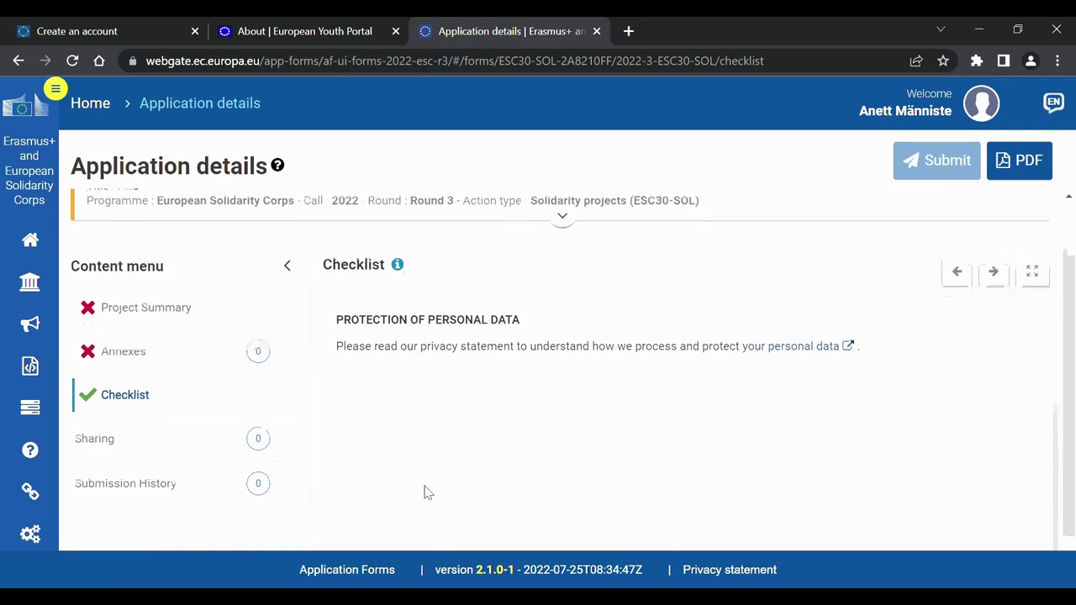
{"action": "scroll", "coordinate": [425, 492], "scroll_direction": "up", "scroll_amount": 2}
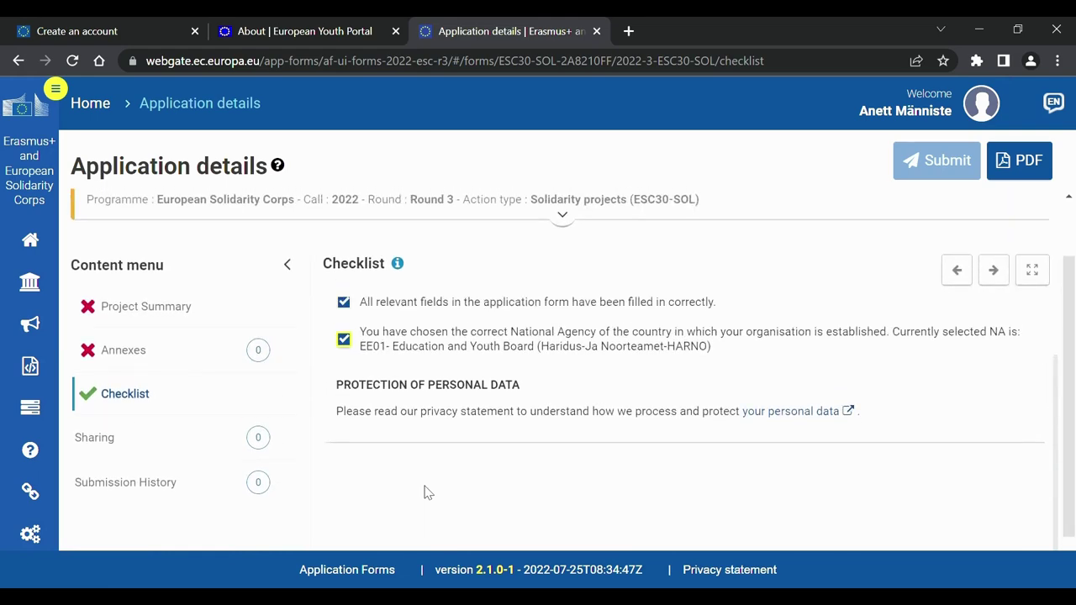
{"action": "scroll", "coordinate": [425, 492], "scroll_direction": "up", "scroll_amount": 2}
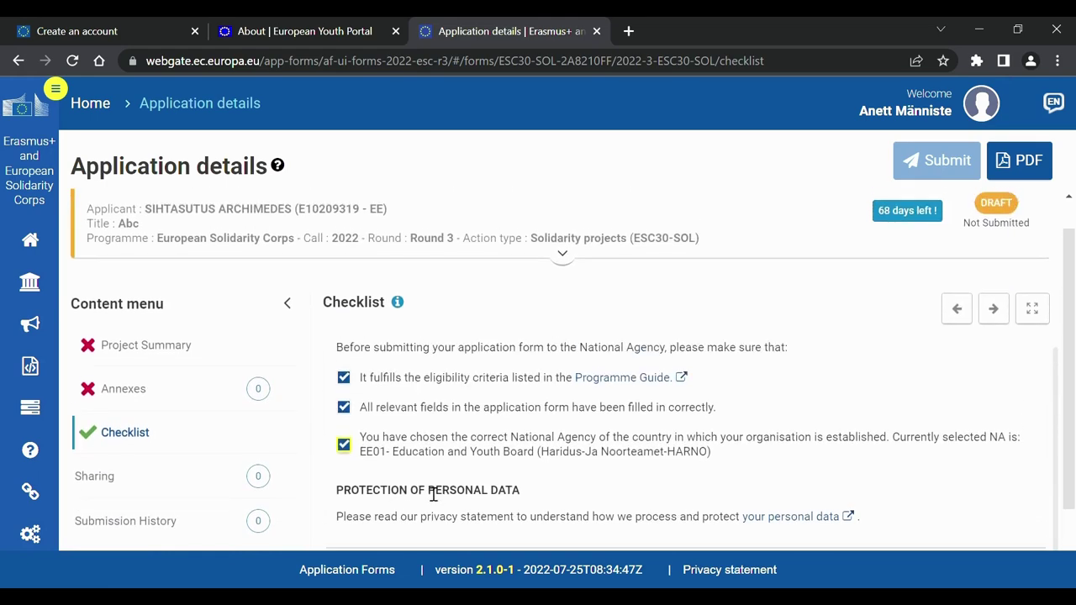
{"action": "left_click", "coordinate": [105, 485]}
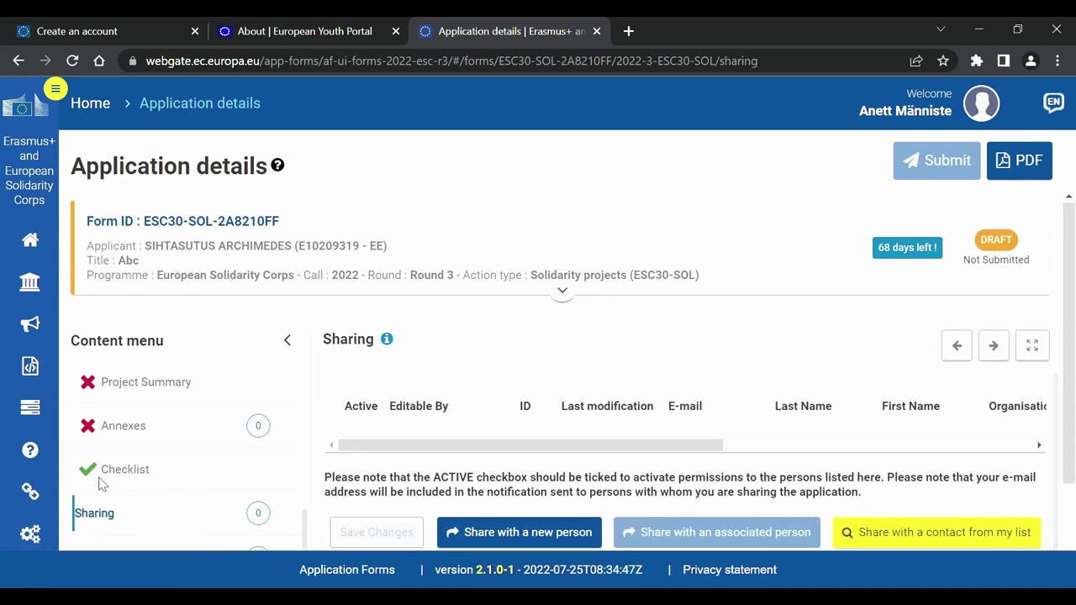
Draft a Read / Write share with comment 'Oled ä' for a new person, then cancel it.
{"action": "scroll", "coordinate": [456, 387], "scroll_direction": "down", "scroll_amount": 2}
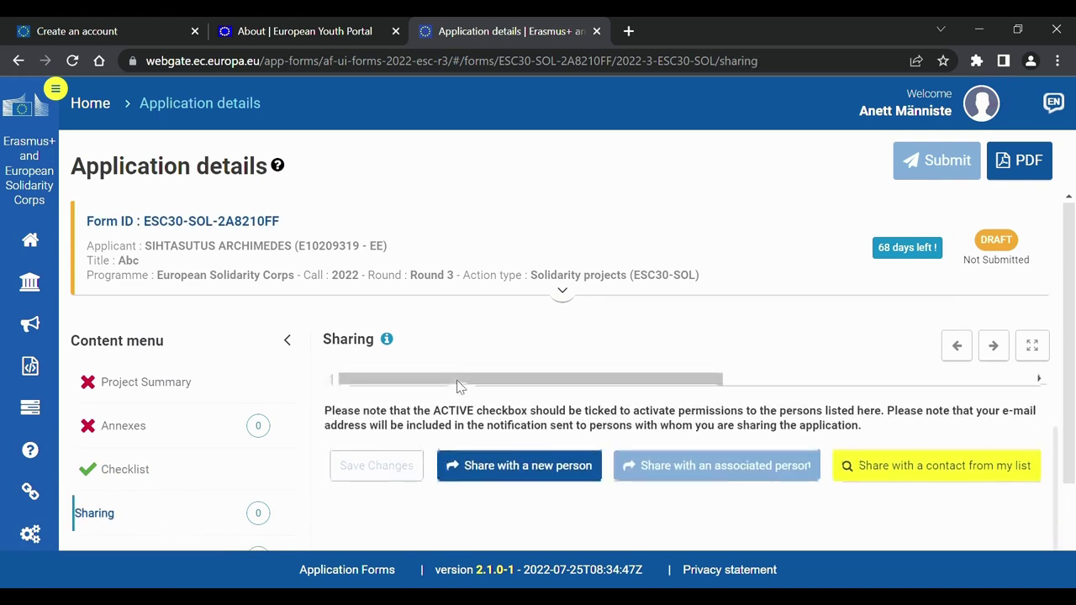
{"action": "left_click", "coordinate": [494, 467]}
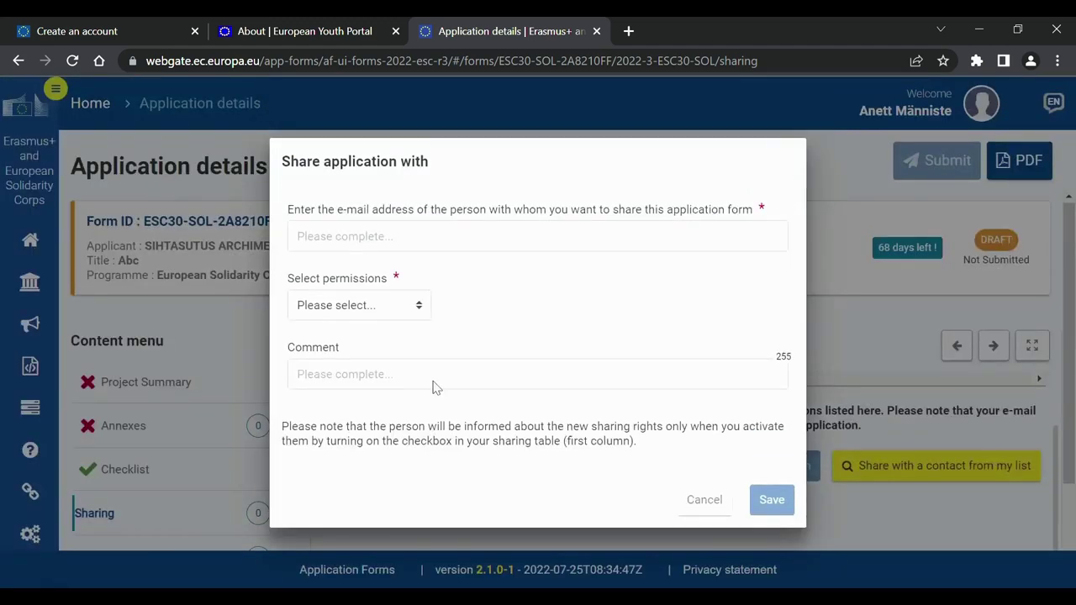
{"action": "left_click", "coordinate": [376, 305]}
{"action": "left_click", "coordinate": [377, 355]}
{"action": "left_click", "coordinate": [377, 370]}
{"action": "type", "text": "Oled äge!"}
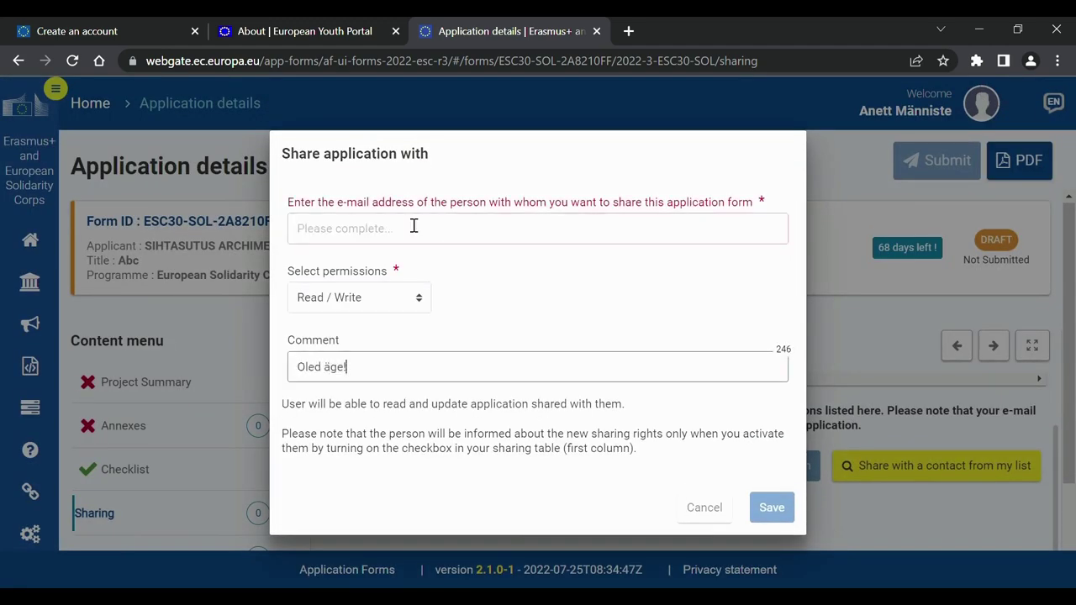
{"action": "left_click", "coordinate": [706, 507]}
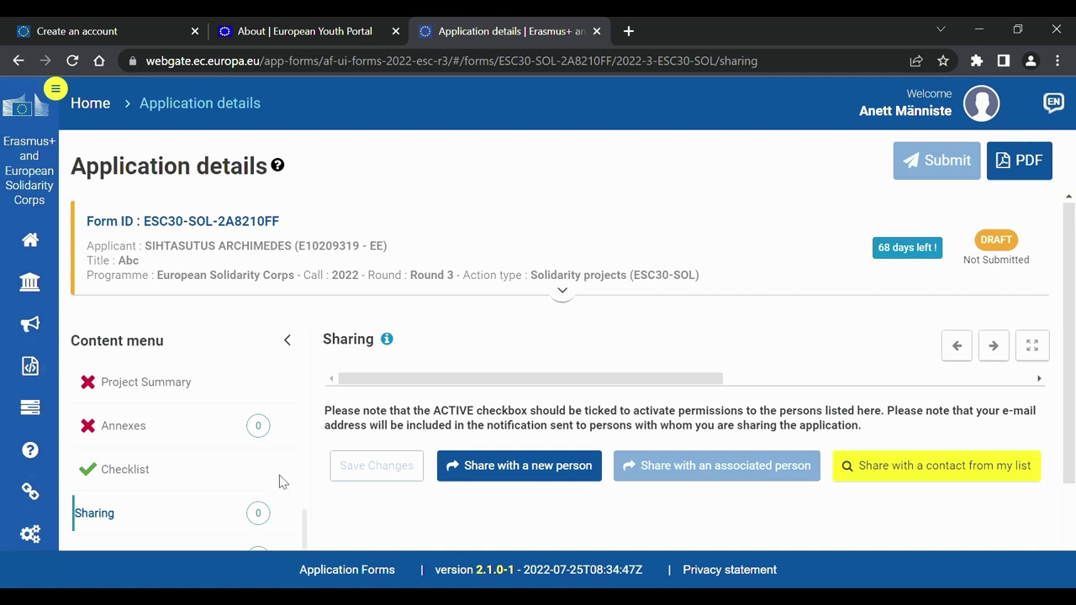
{"action": "scroll", "coordinate": [280, 481], "scroll_direction": "down", "scroll_amount": 1}
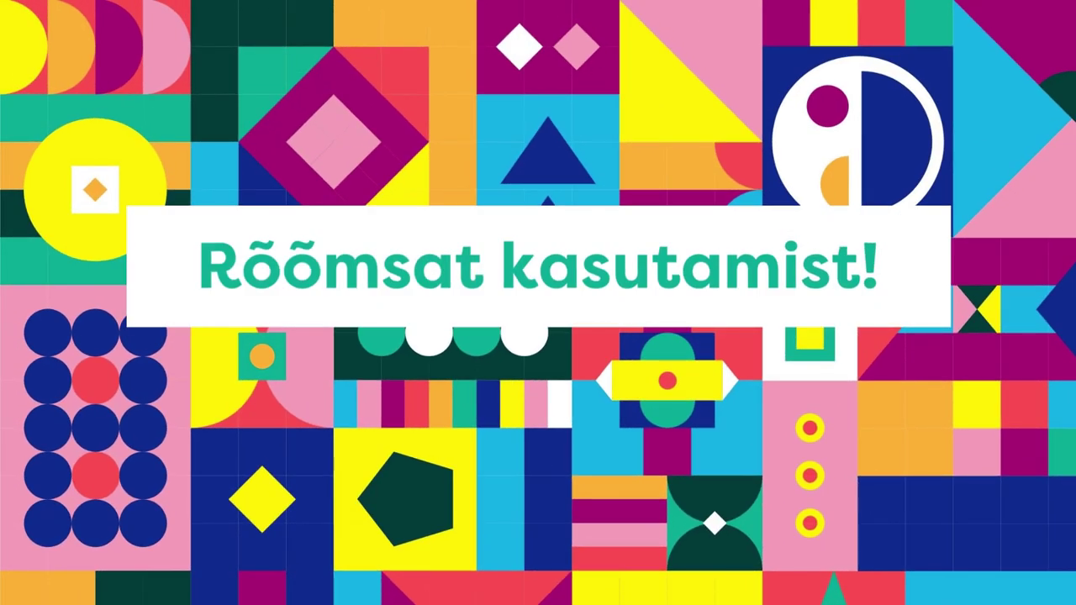